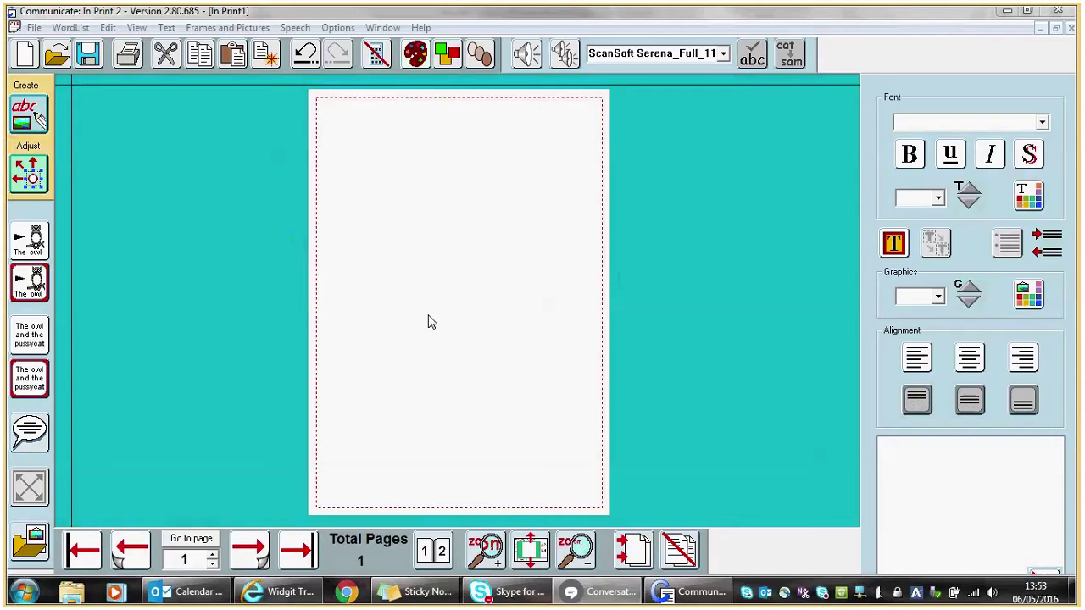
- Switch the blank page to landscape orientation in Document Setup and zoom in closer
left_click(34, 28)
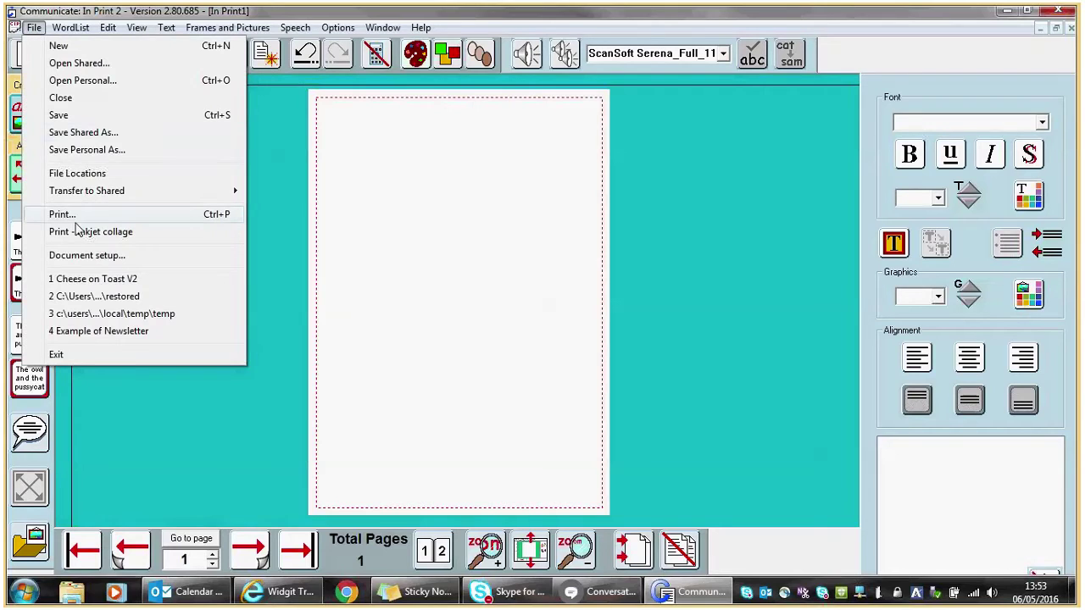
left_click(81, 258)
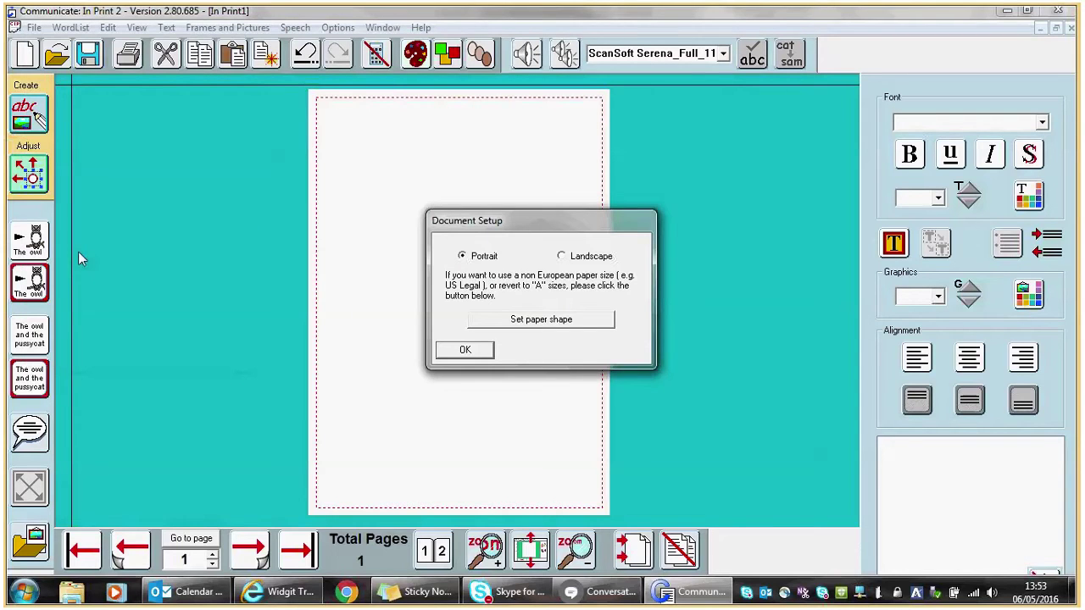
left_click(563, 259)
left_click(474, 351)
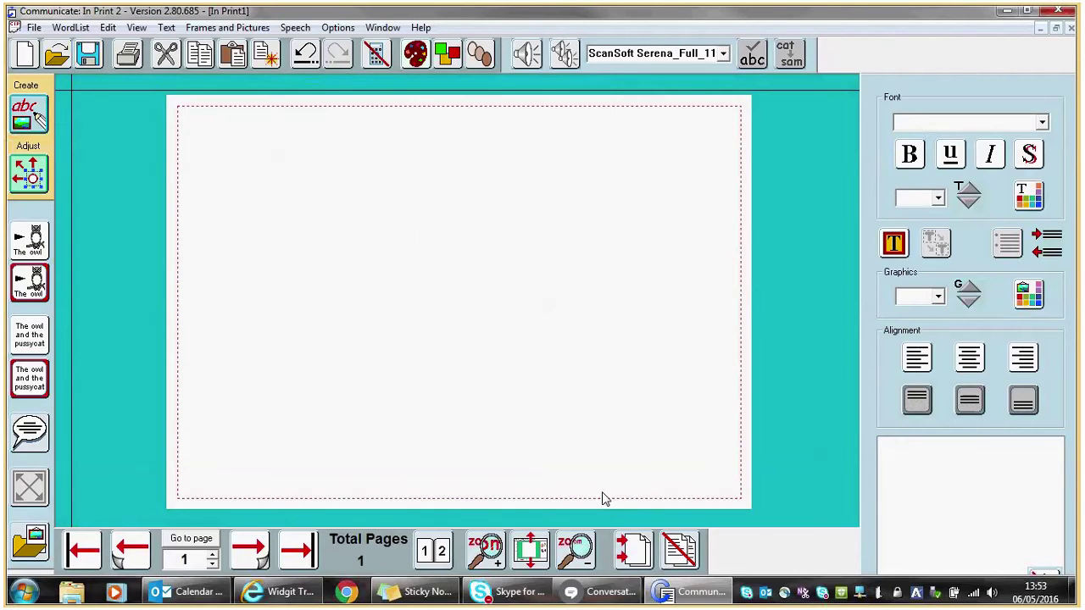
left_click(490, 550)
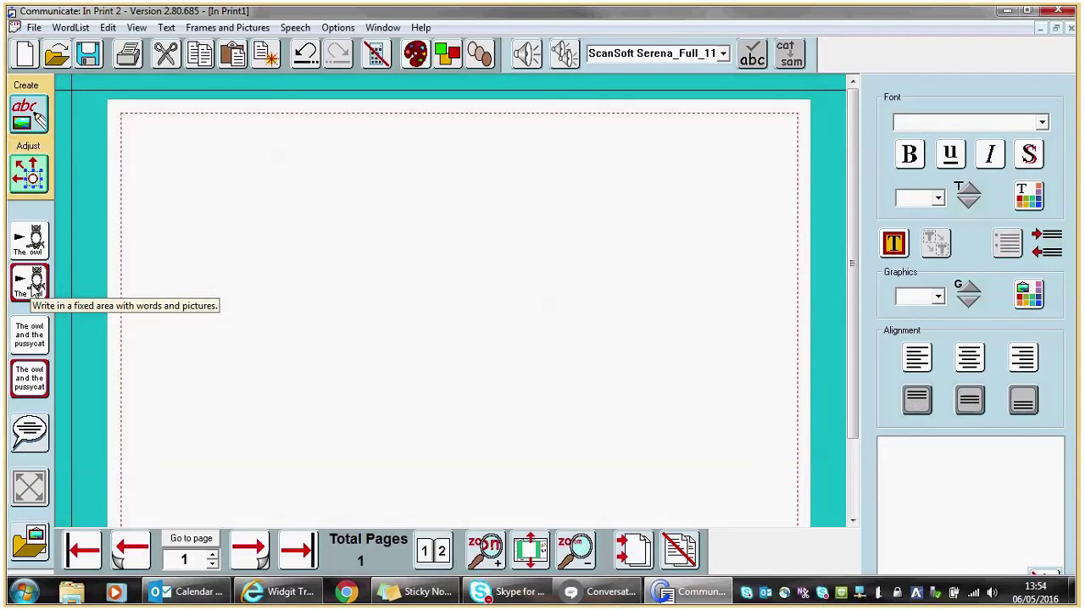
- Draw a small fixed-area words-and-pictures frame near the page's top-left corner
left_click(36, 288)
mouse_move(147, 153)
left_mouse_down()
mouse_move(269, 218)
mouse_move(260, 220)
left_mouse_up()
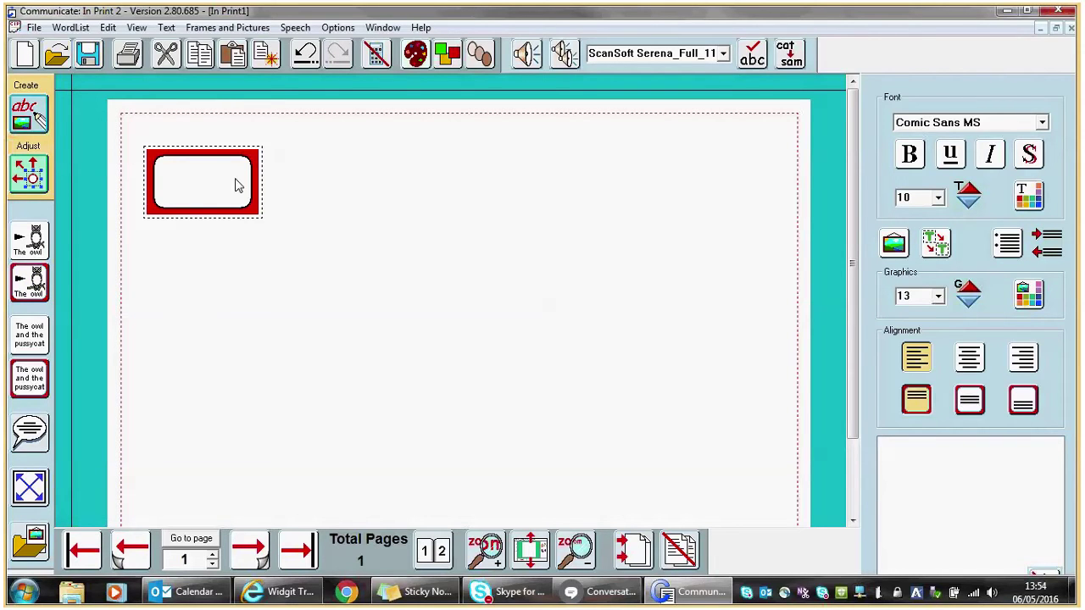
- In the frame's Appearance settings, set corner radius 0 and line thickness 12
left_click(241, 30)
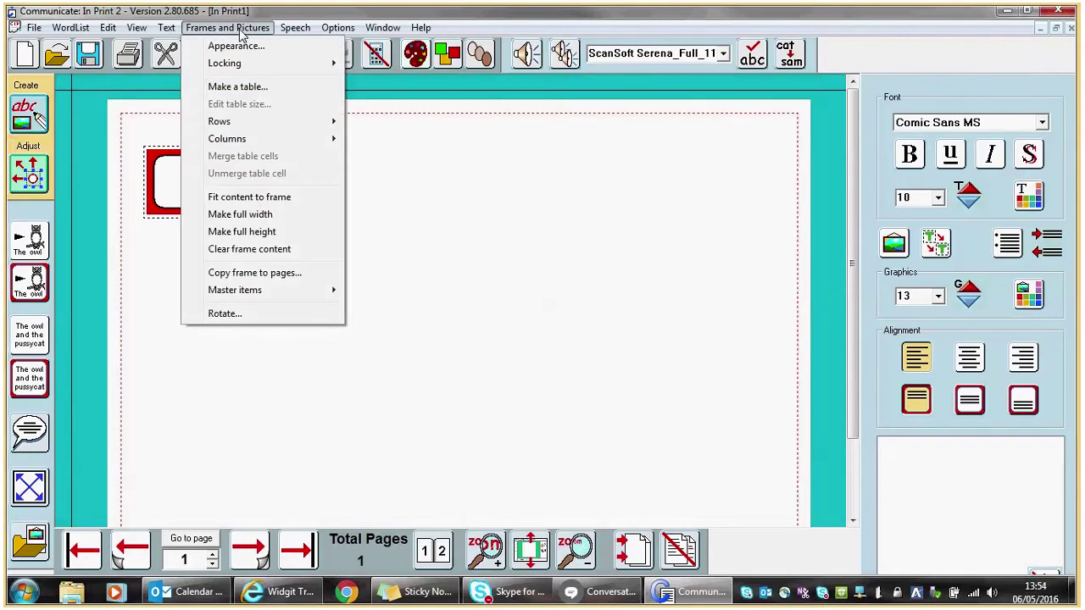
left_click(242, 48)
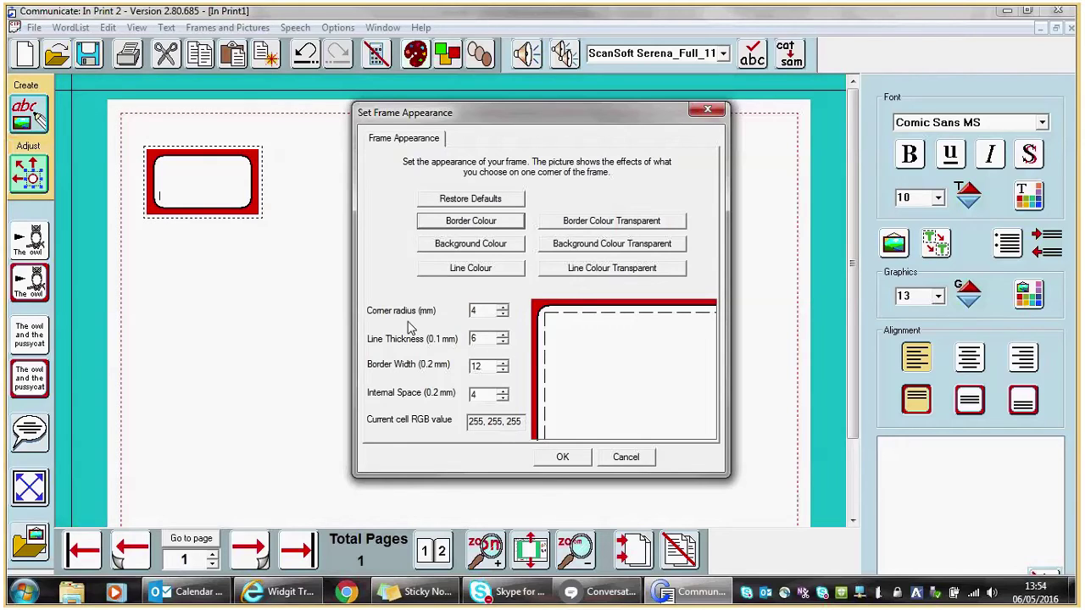
left_click(503, 315)
left_click(502, 315)
left_click(502, 316)
left_click(503, 335)
left_click(502, 335)
left_click(503, 335)
left_click(503, 335)
left_click(503, 335)
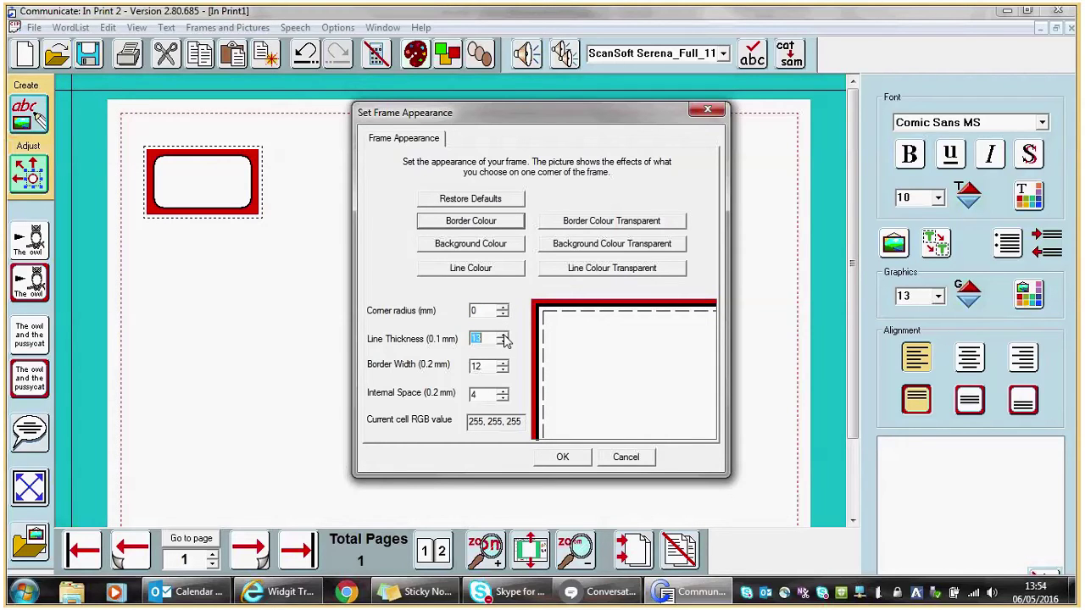
left_click(503, 344)
- Set the frame's border width to 10
left_click(502, 362)
left_click(502, 363)
left_click(502, 364)
left_click(502, 363)
left_click(502, 364)
left_click(502, 364)
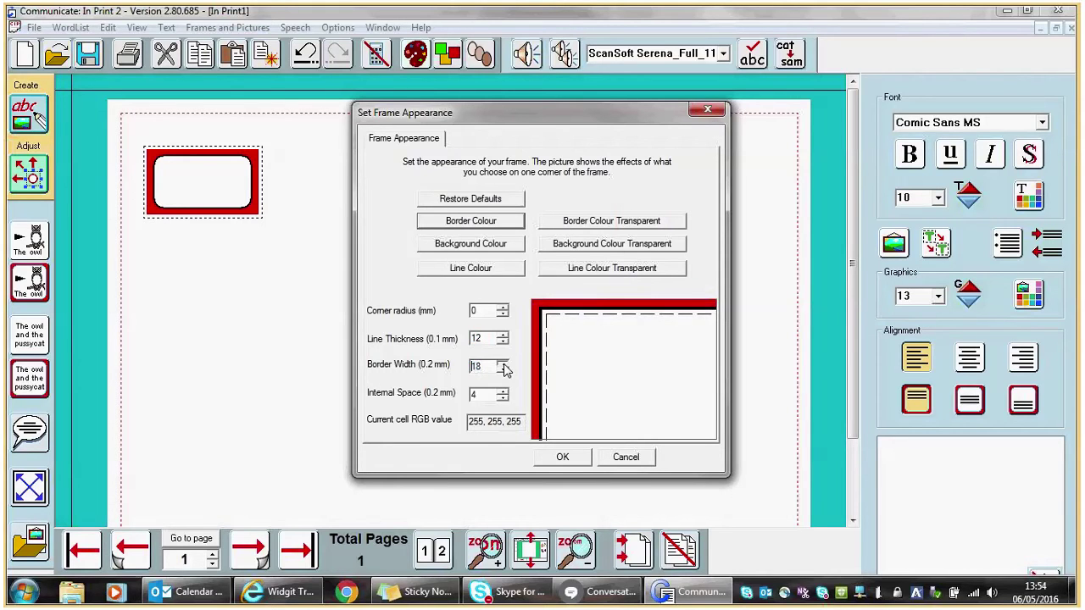
left_click(503, 371)
left_click(502, 370)
left_click(503, 370)
left_click(503, 371)
left_click(503, 370)
left_click(502, 371)
left_click(503, 371)
left_click(502, 371)
left_click(503, 371)
left_click(503, 371)
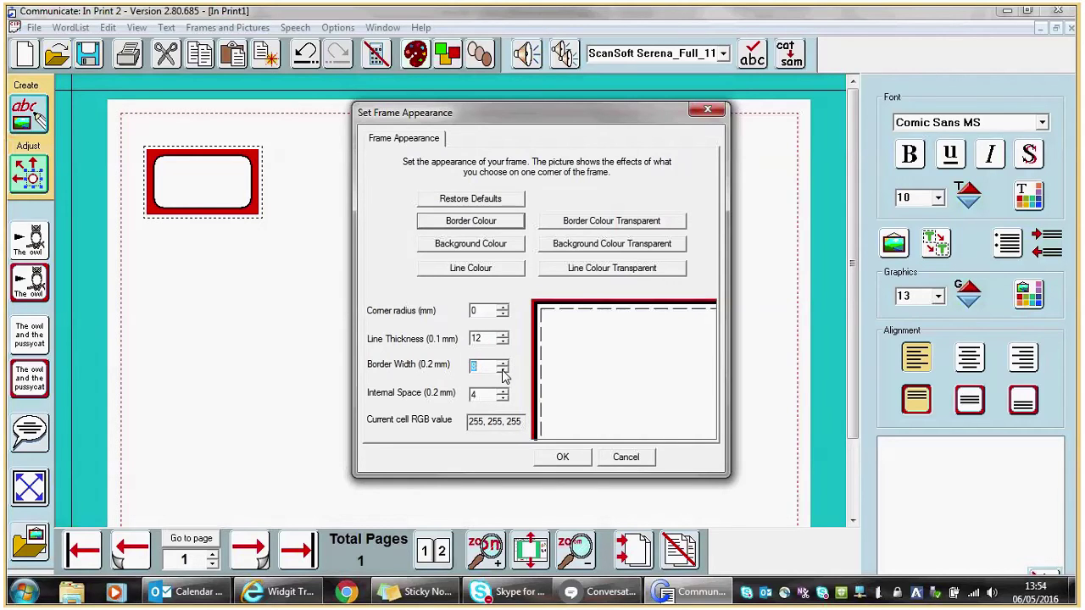
left_click(502, 370)
left_click(502, 370)
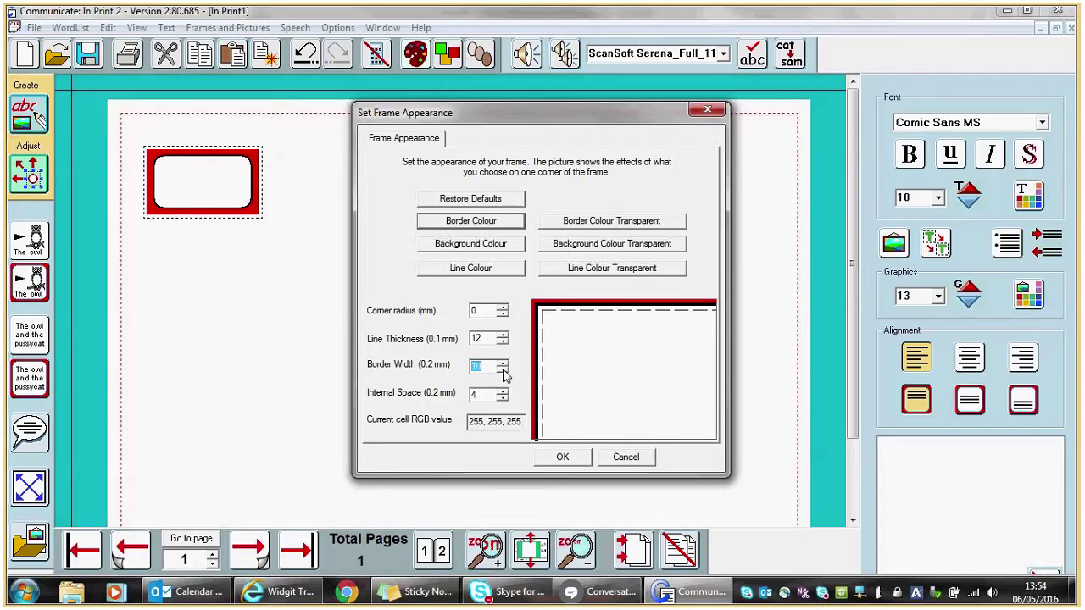
- Set the frame's internal space to 2
left_click(503, 397)
left_click(503, 397)
left_click(502, 392)
left_click(503, 392)
left_click(502, 393)
left_click(502, 393)
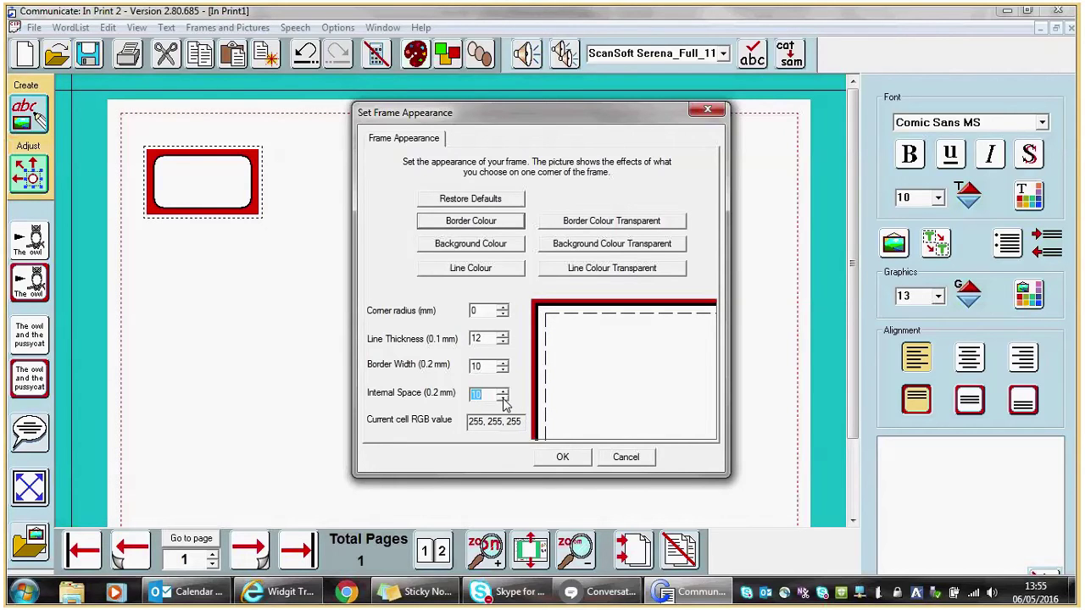
left_click(502, 398)
left_click(502, 398)
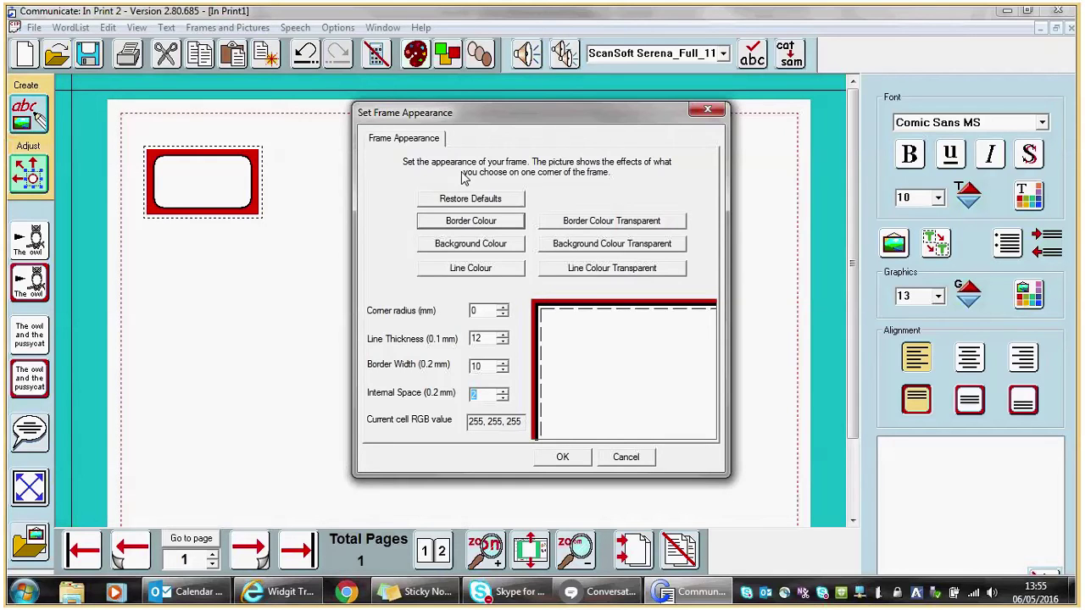
- Make the border colour bright blue and apply the new frame appearance
left_click(485, 223)
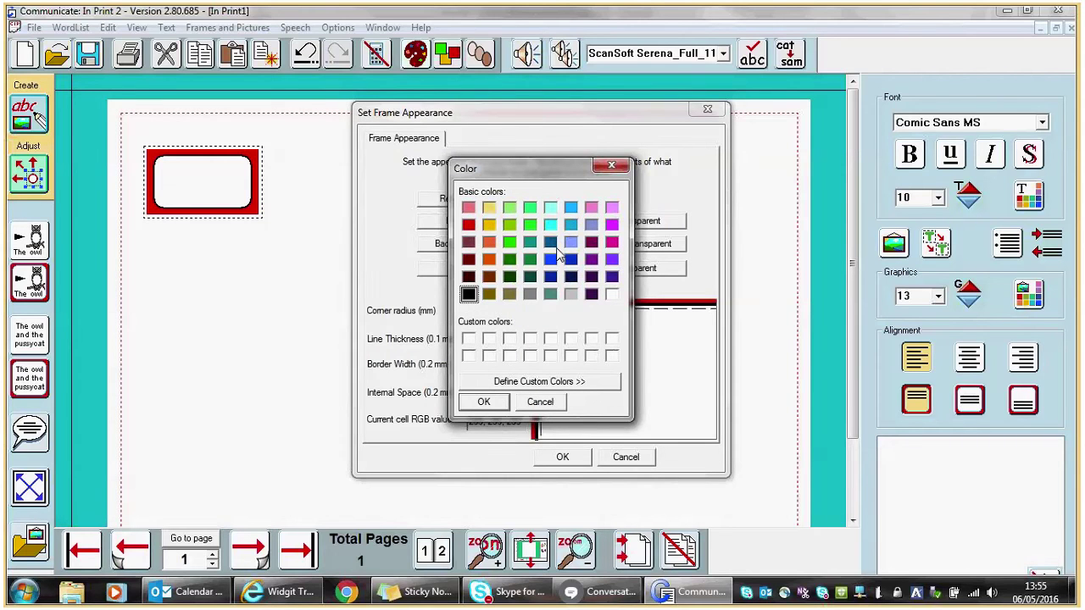
left_click(551, 258)
left_click(483, 402)
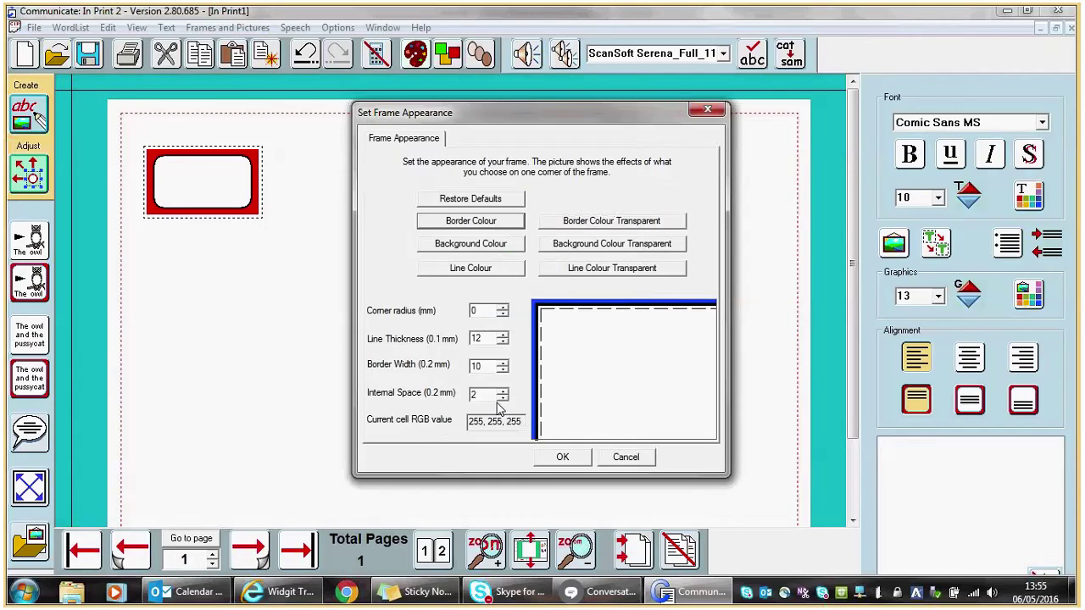
left_click(562, 459)
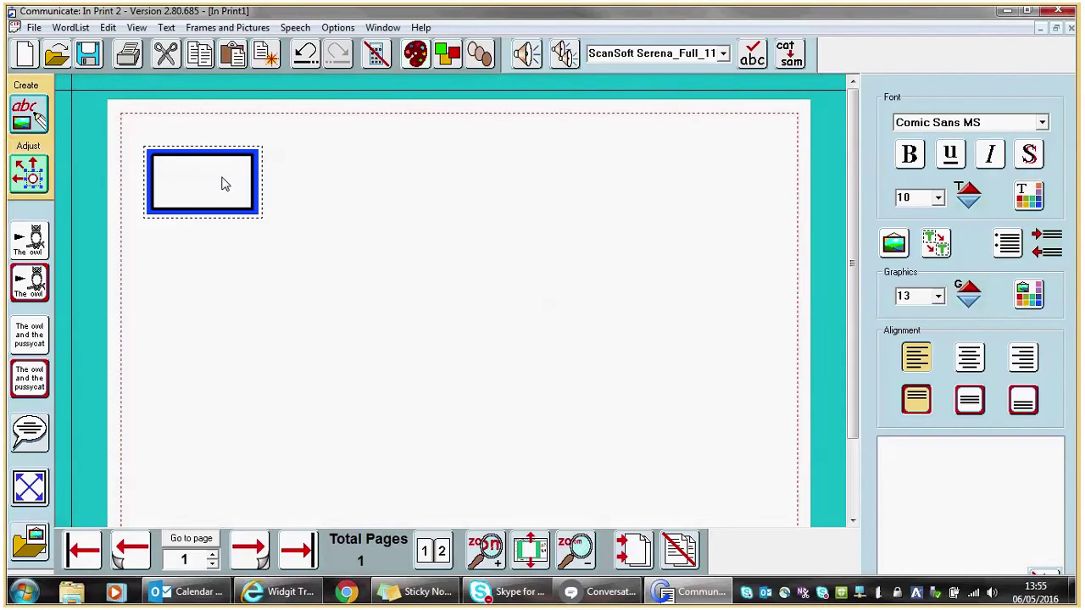
left_click(227, 28)
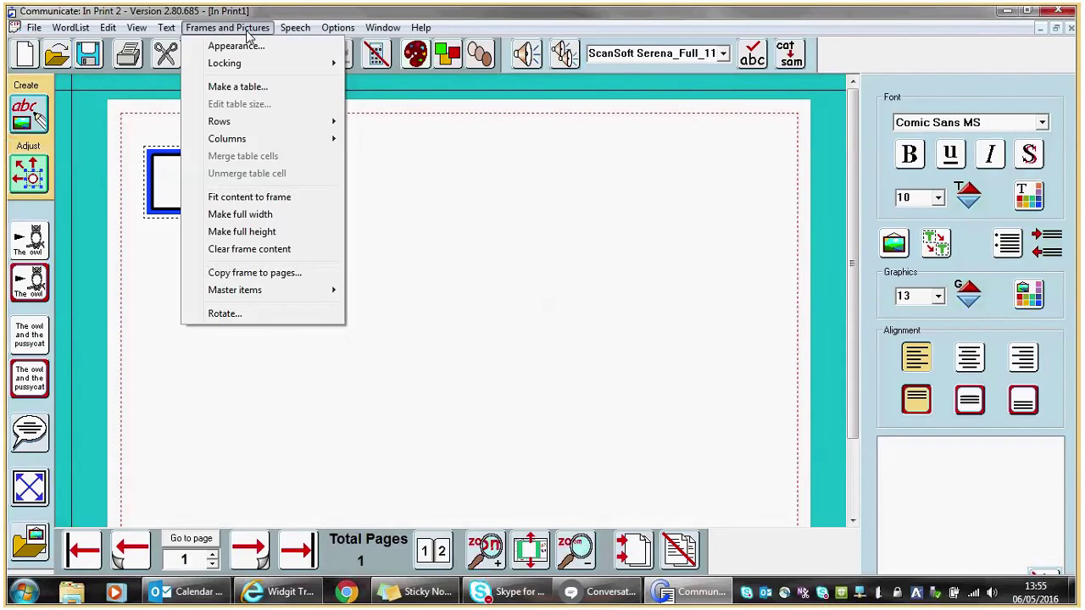
- Make a table of 5 cells across by 6 down, keeping the frame's current size
left_click(241, 87)
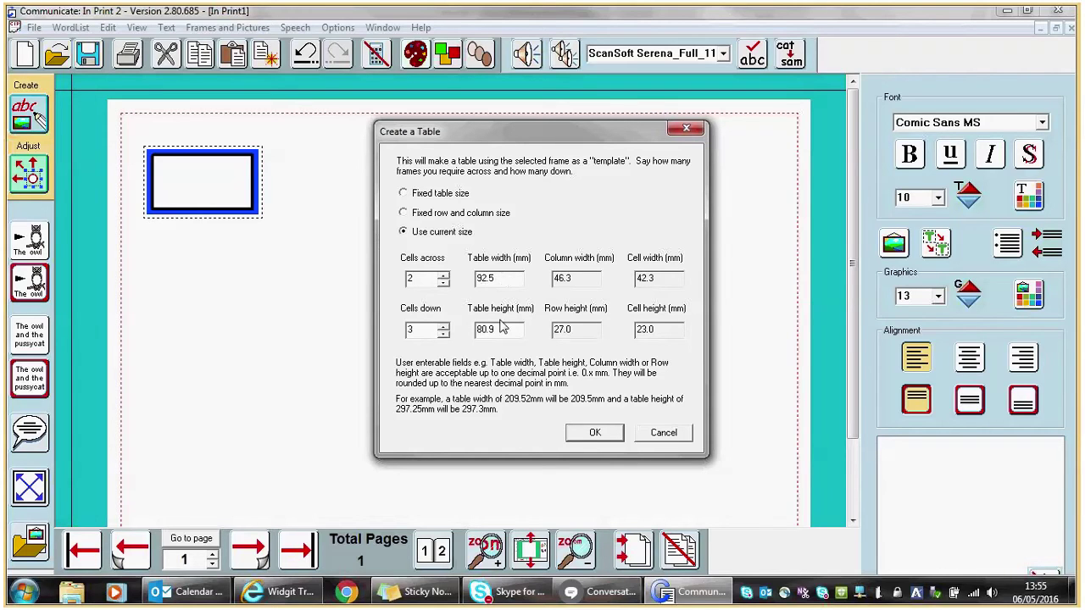
left_click(403, 214)
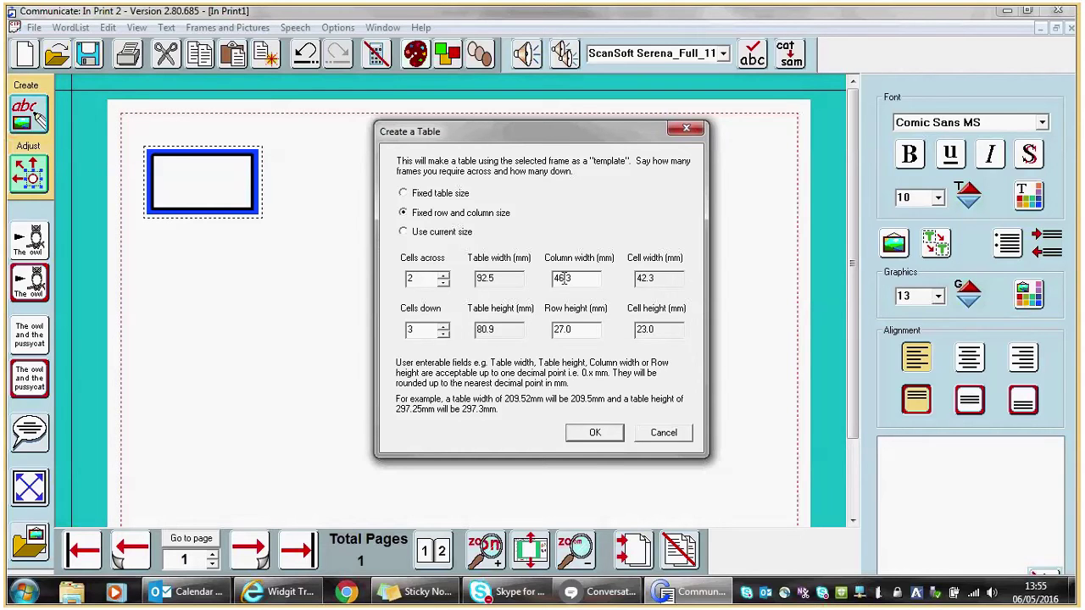
left_click(405, 214)
left_click(405, 234)
left_click(443, 276)
left_click(443, 275)
left_click(442, 275)
left_click(443, 275)
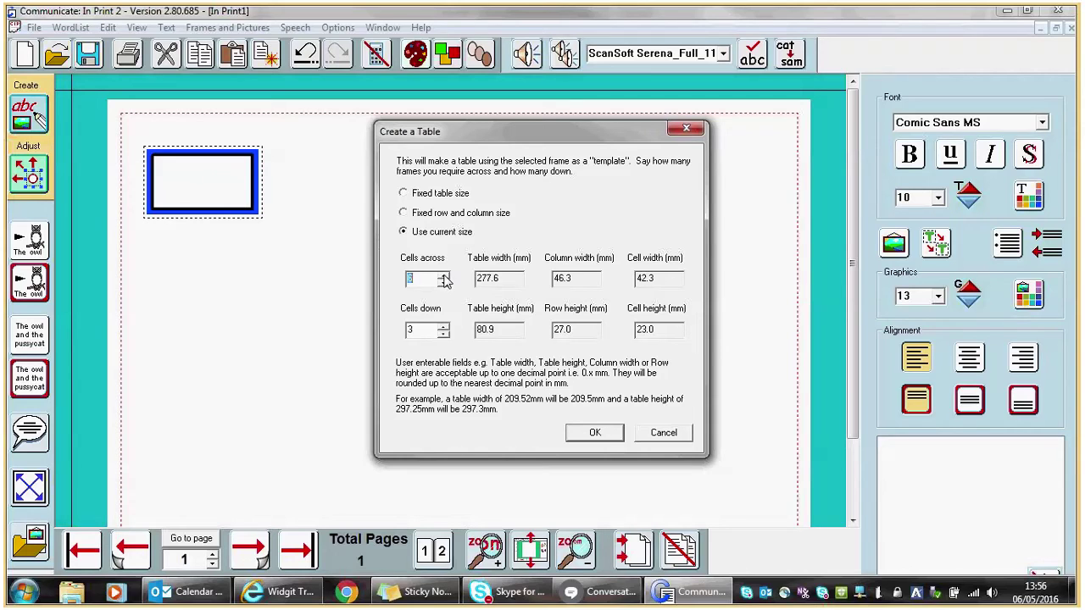
left_click(442, 284)
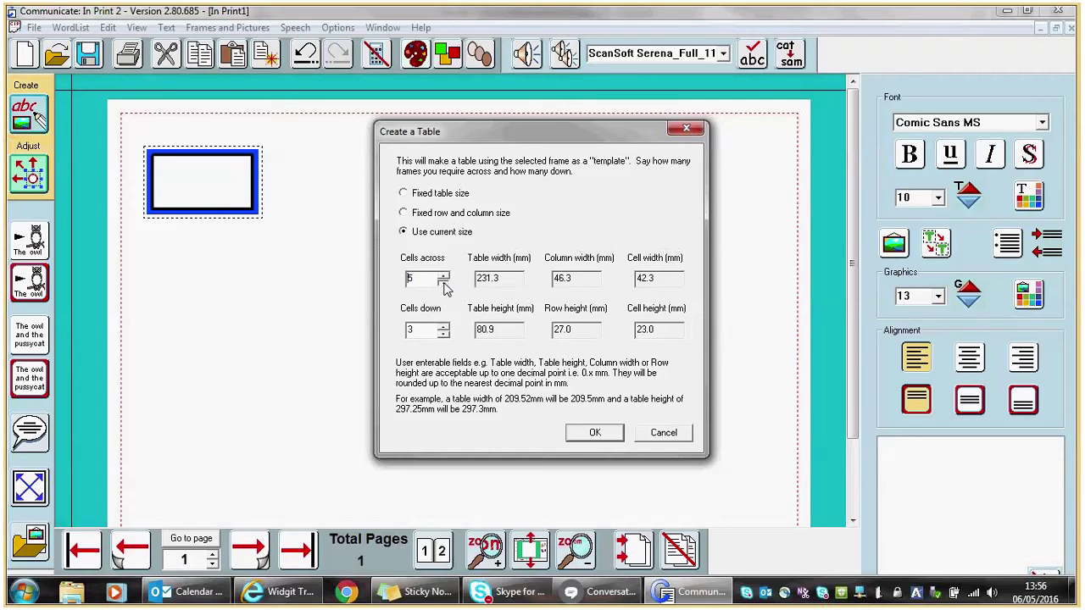
left_click(447, 335)
left_click(442, 325)
left_click(443, 325)
left_click(443, 325)
left_click(442, 325)
left_click(593, 432)
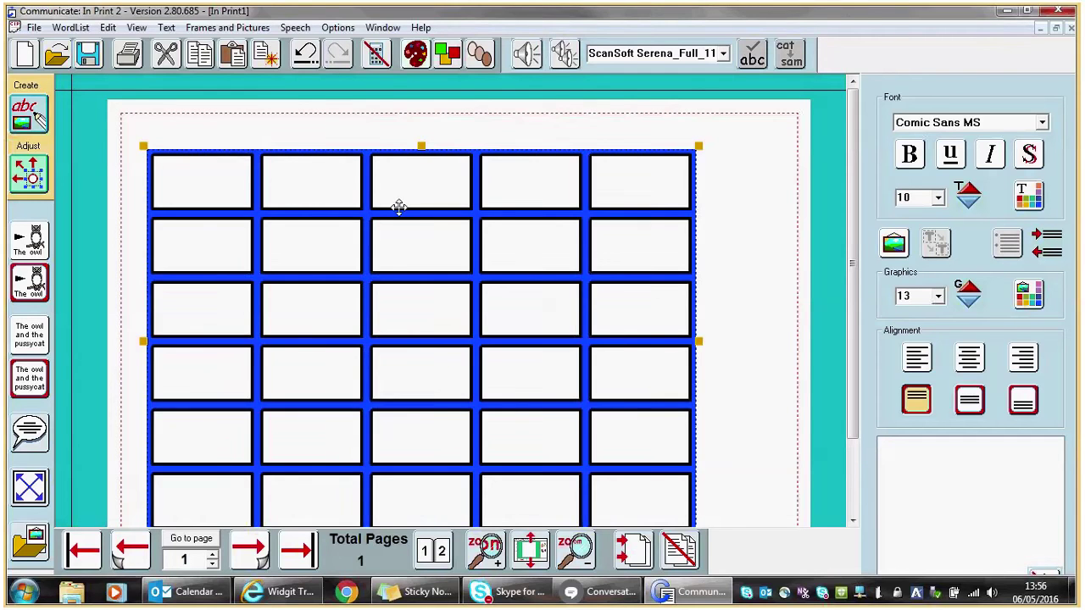
- Move the table and drag its corners and edges so it fills the page within the margins
left_click_drag(398, 206, 427, 260)
left_click_drag(366, 265, 387, 252)
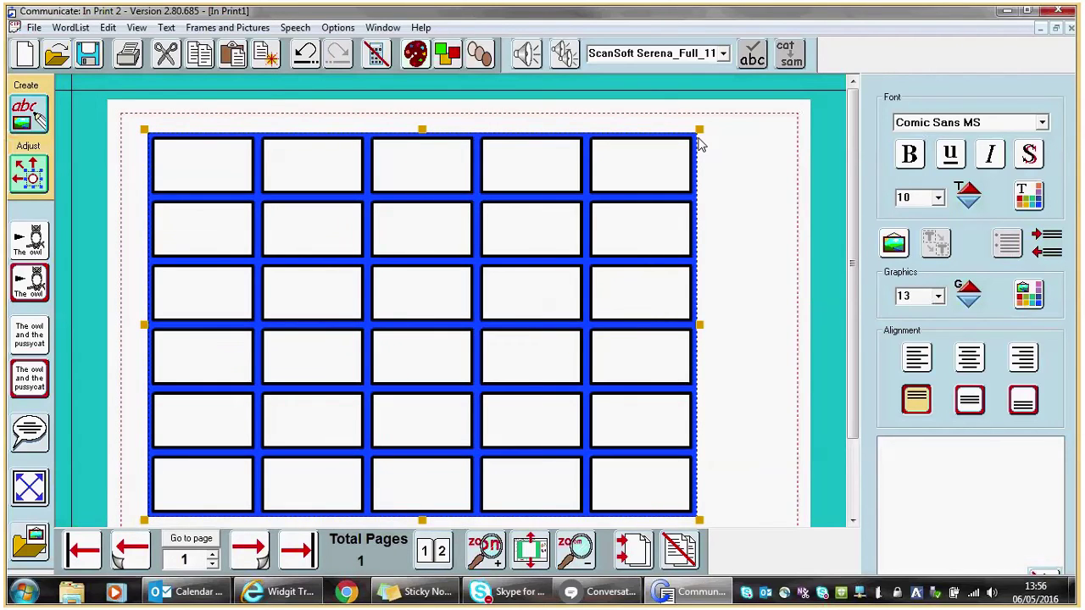
left_click_drag(699, 520, 738, 538)
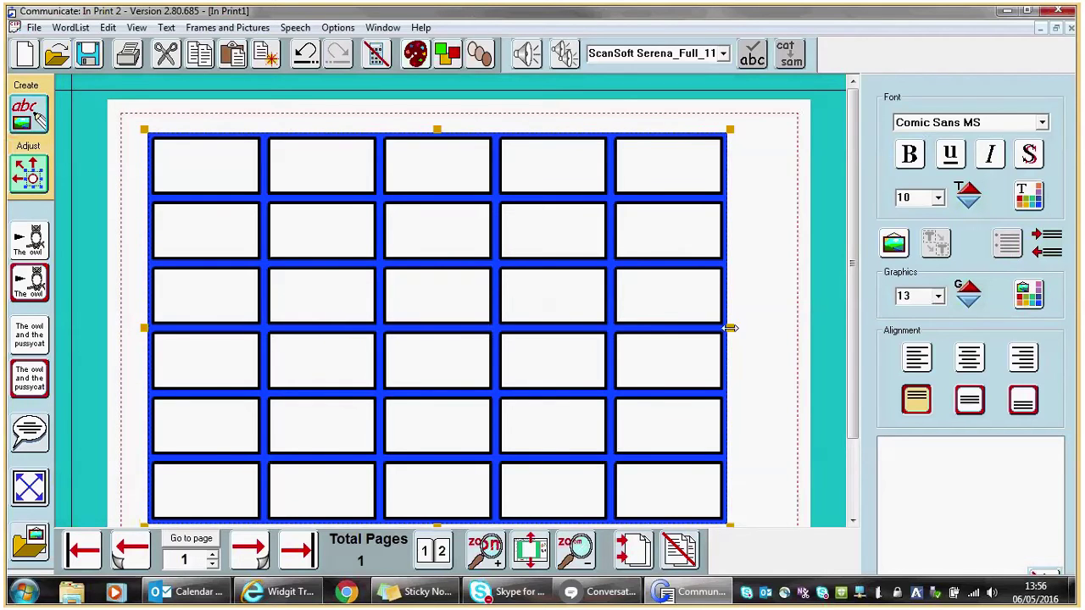
left_click_drag(730, 327, 773, 329)
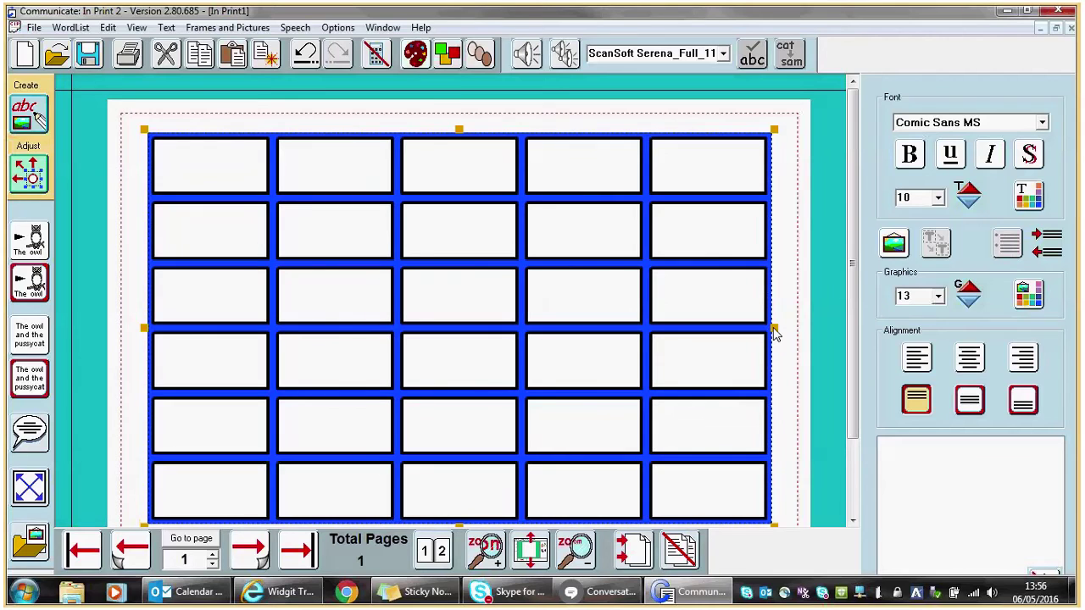
left_click_drag(144, 130, 134, 121)
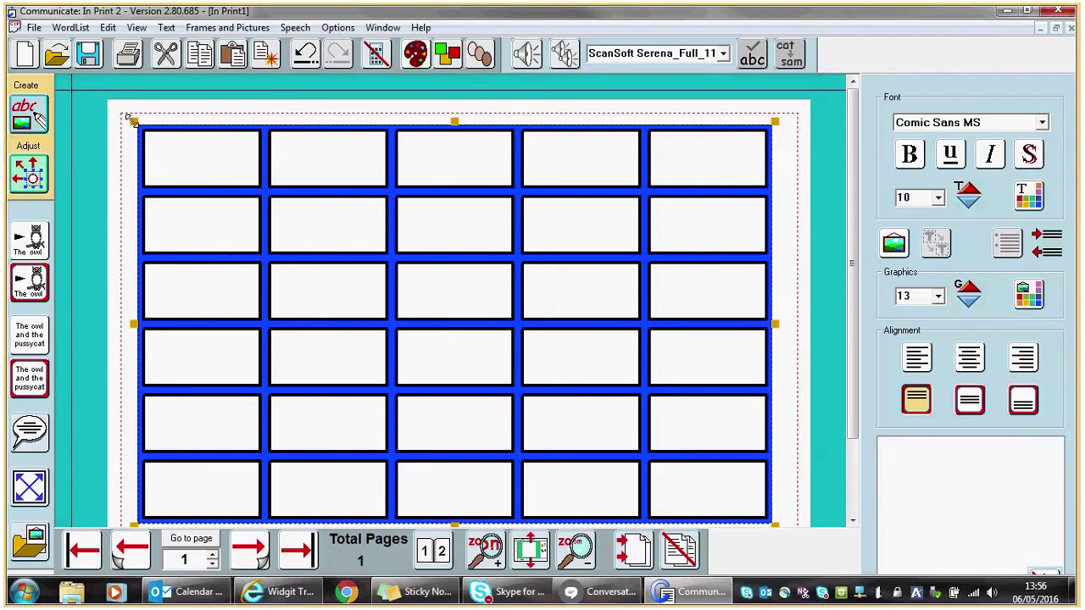
left_click_drag(132, 119, 149, 134)
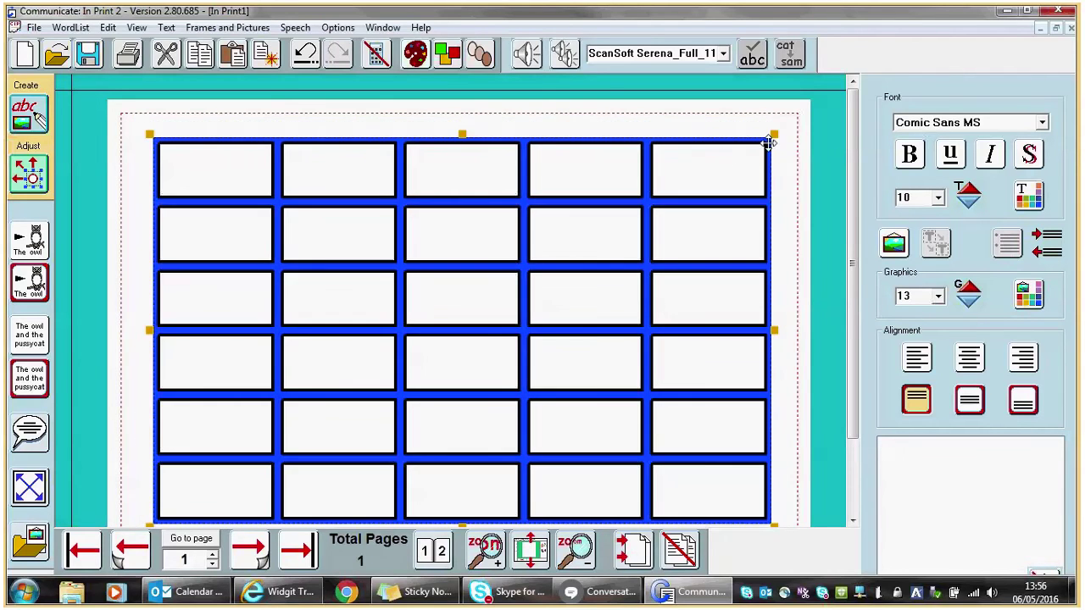
left_click_drag(768, 144, 761, 146)
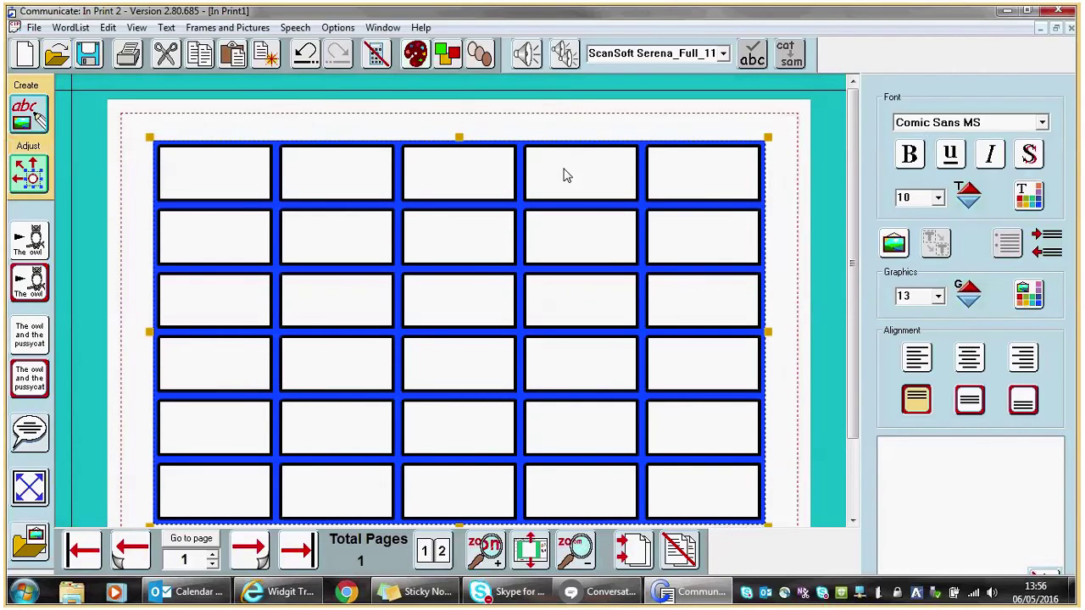
- Switch to Adjust mode and select the second cell of the top row
left_click(566, 136)
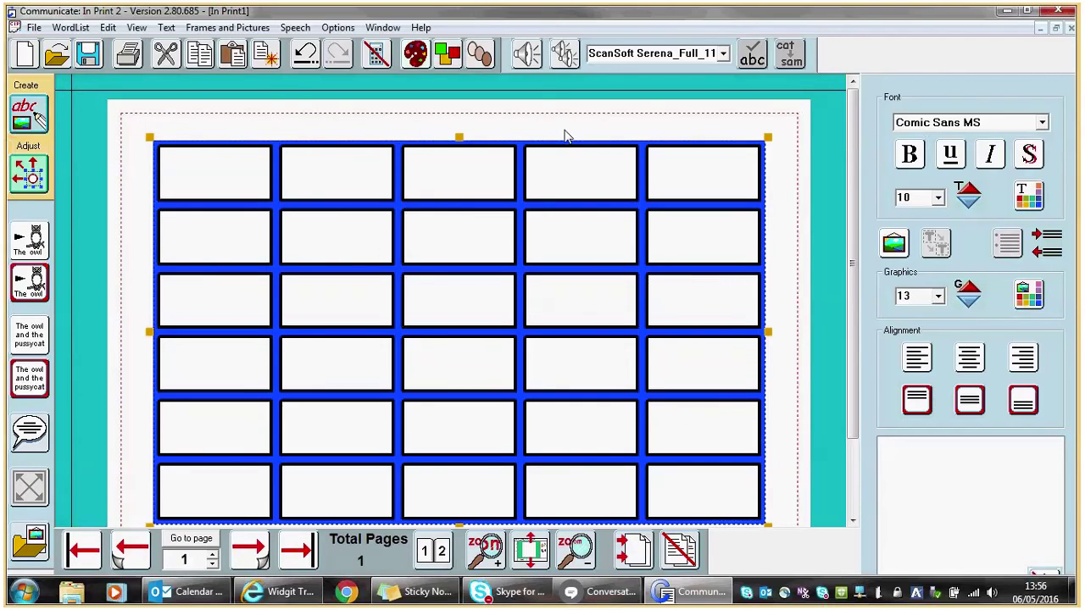
left_click(489, 179)
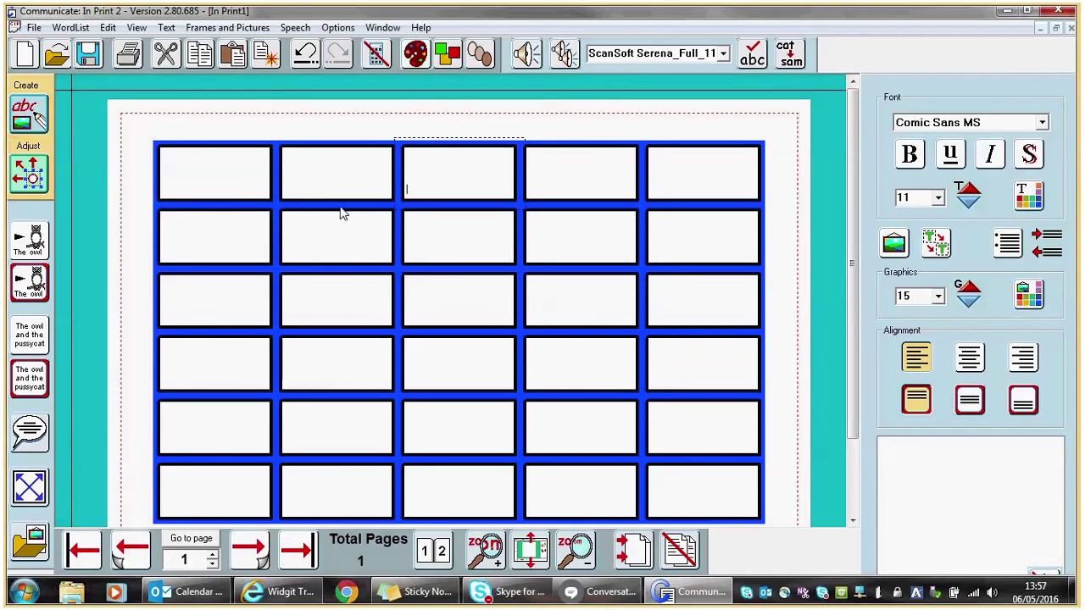
left_click(331, 176)
left_click(30, 174)
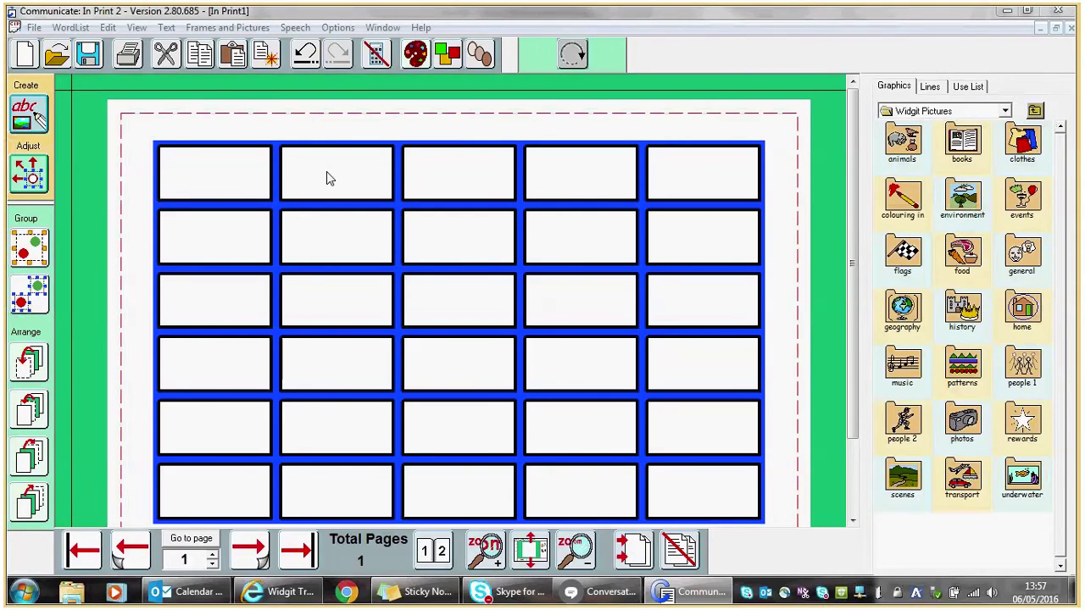
left_click(312, 176)
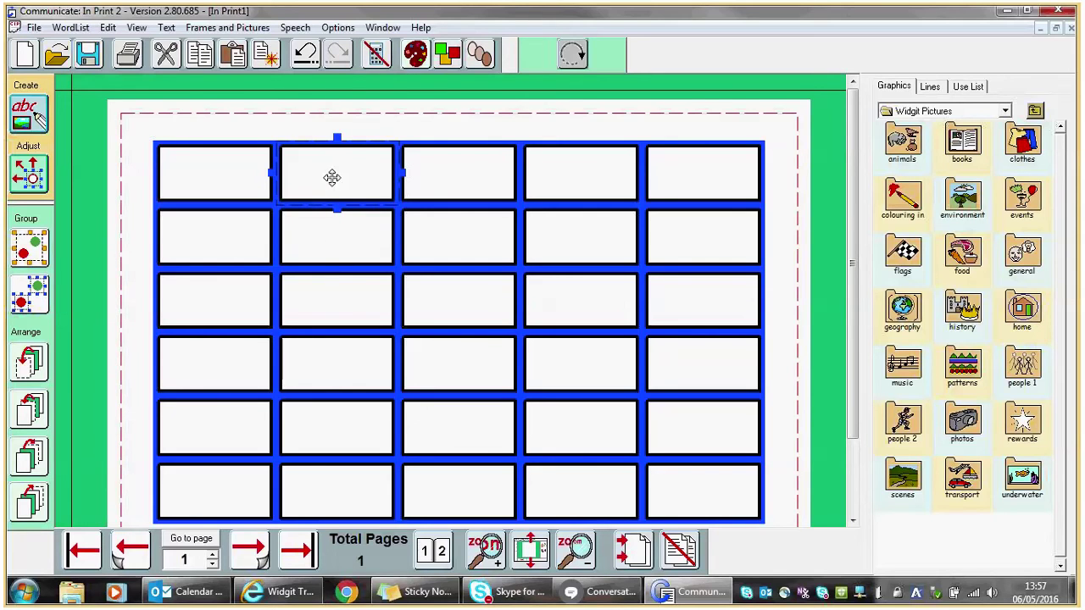
- Select the entire second column and delete it, leaving four columns
left_click(352, 242, "shift")
left_click(349, 360, "shift")
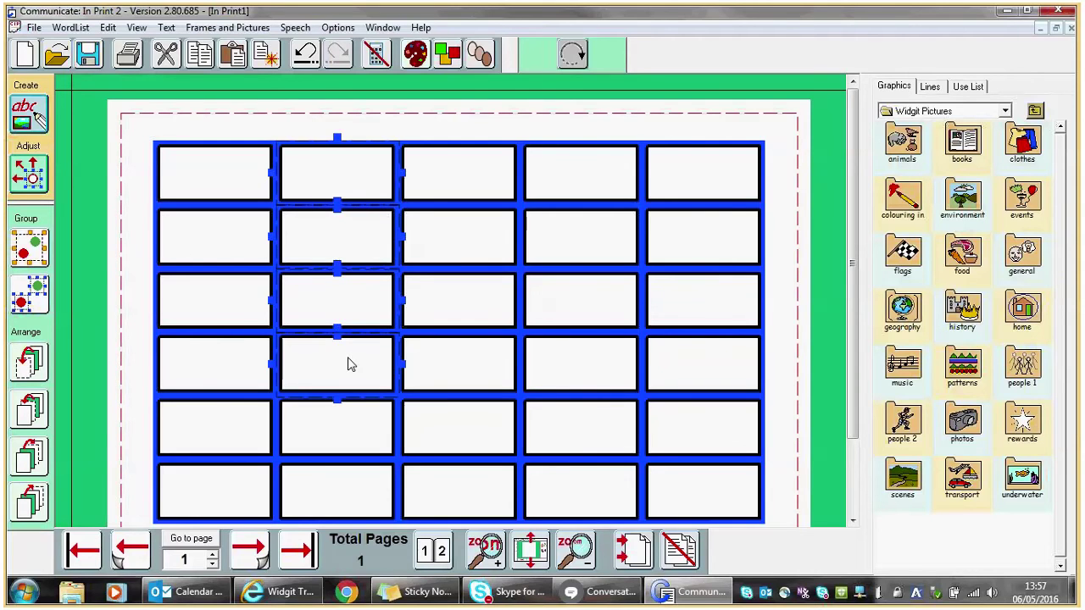
left_click(346, 485, "shift")
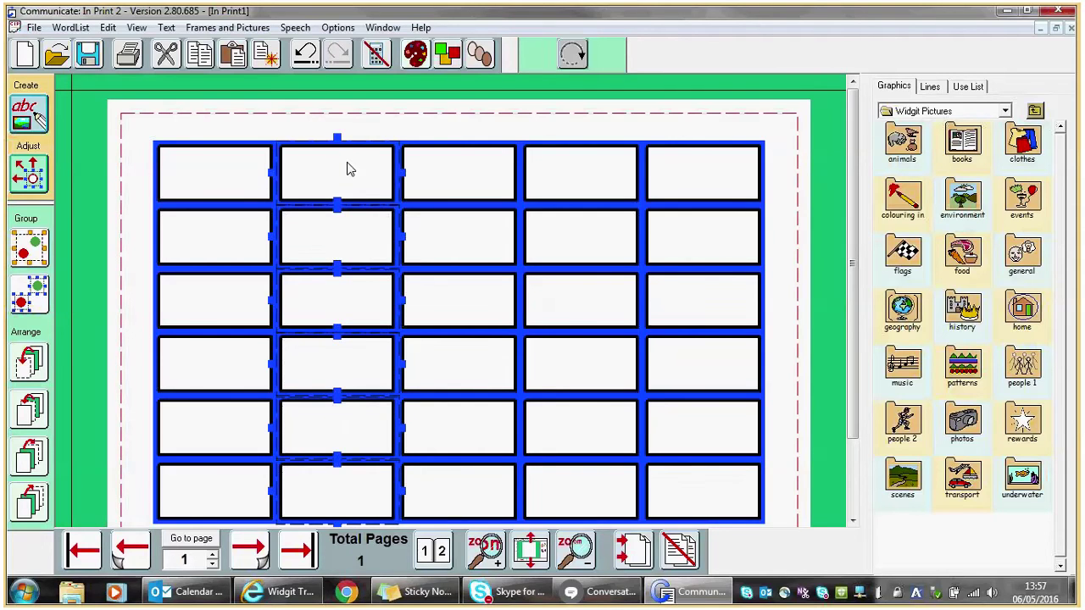
left_click(245, 28)
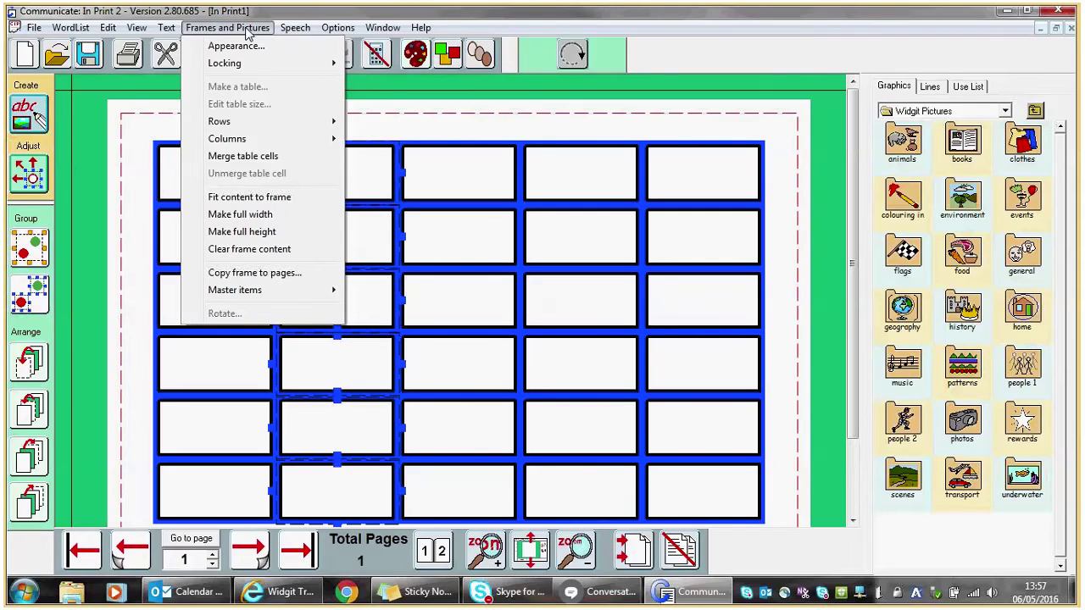
mouse_move(259, 146)
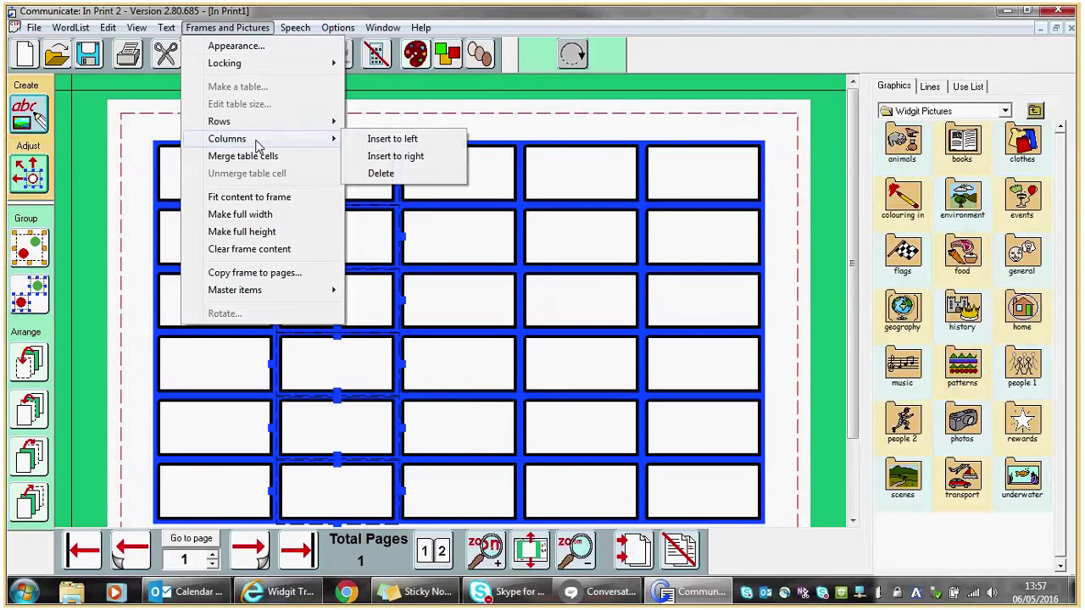
left_click(375, 172)
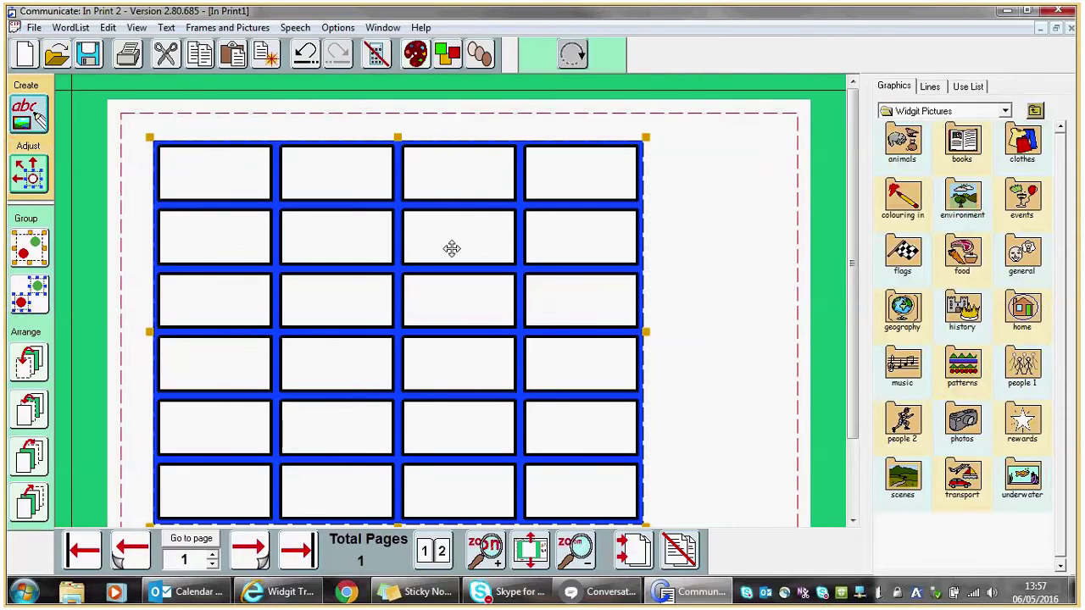
left_click(564, 180)
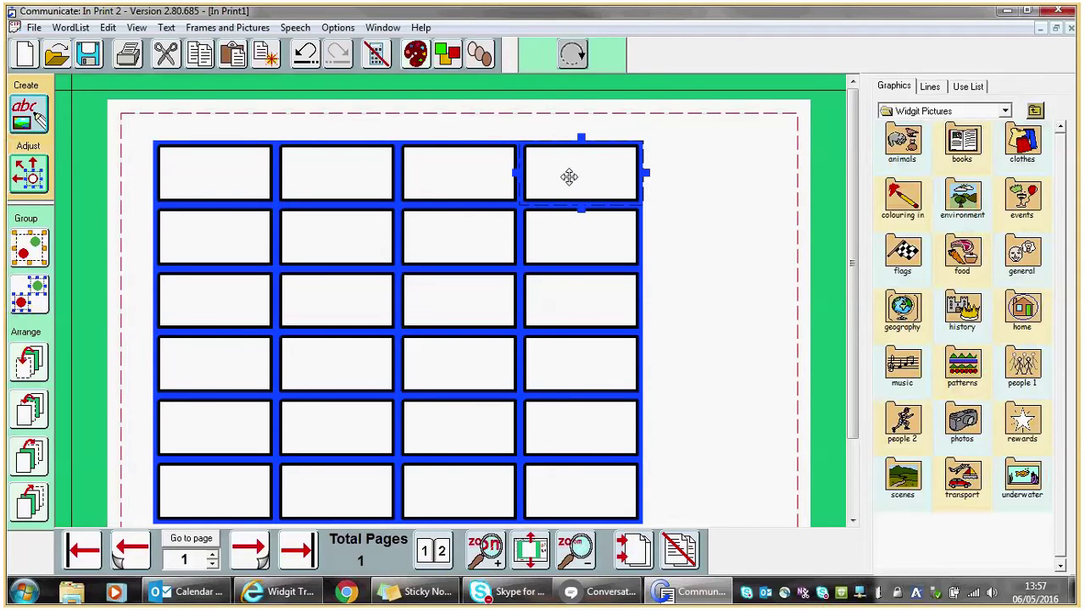
- Insert a new column to the right of the last column
left_click(248, 29)
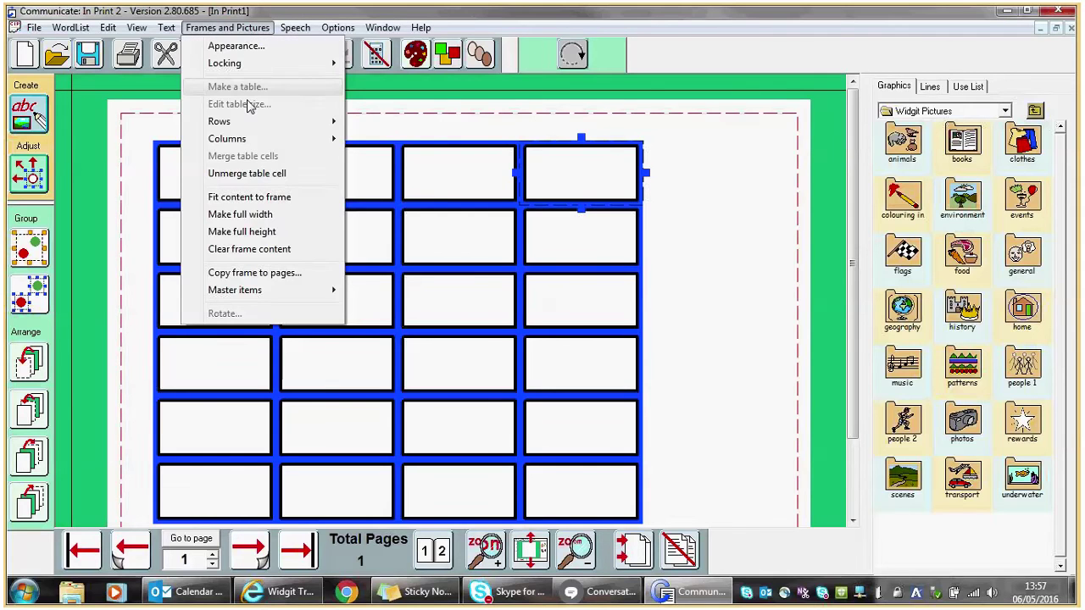
mouse_move(280, 138)
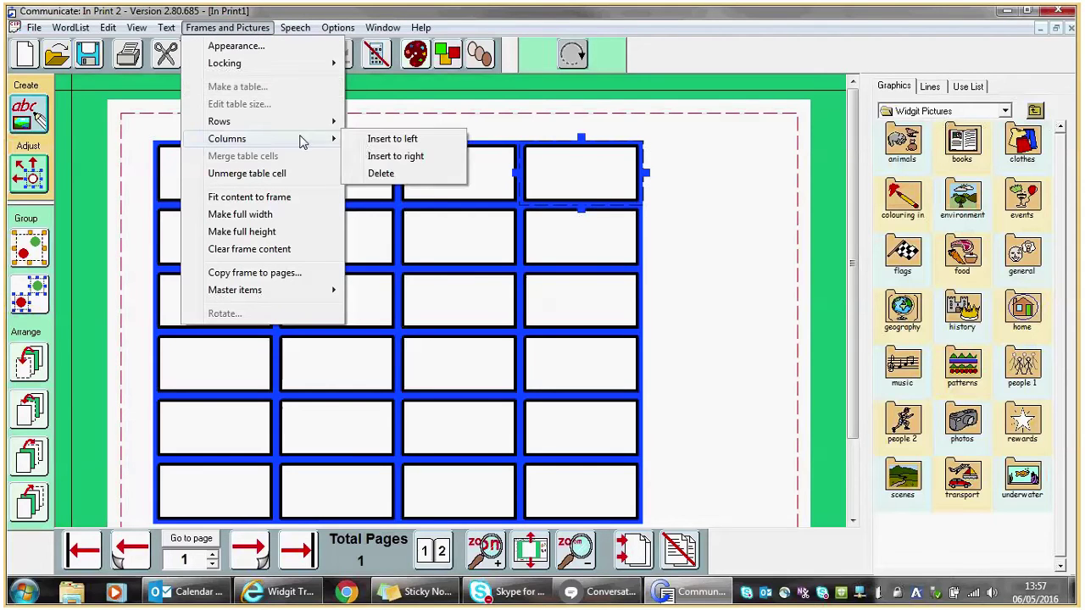
left_click(391, 159)
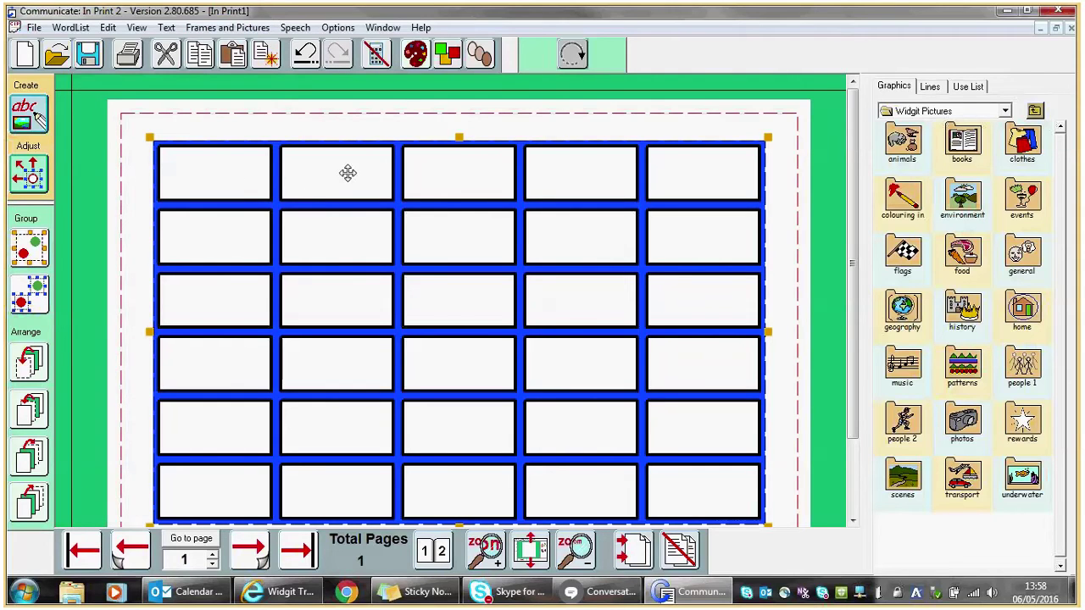
- Select all five top-row cells and merge them into a single title cell
left_click(245, 172)
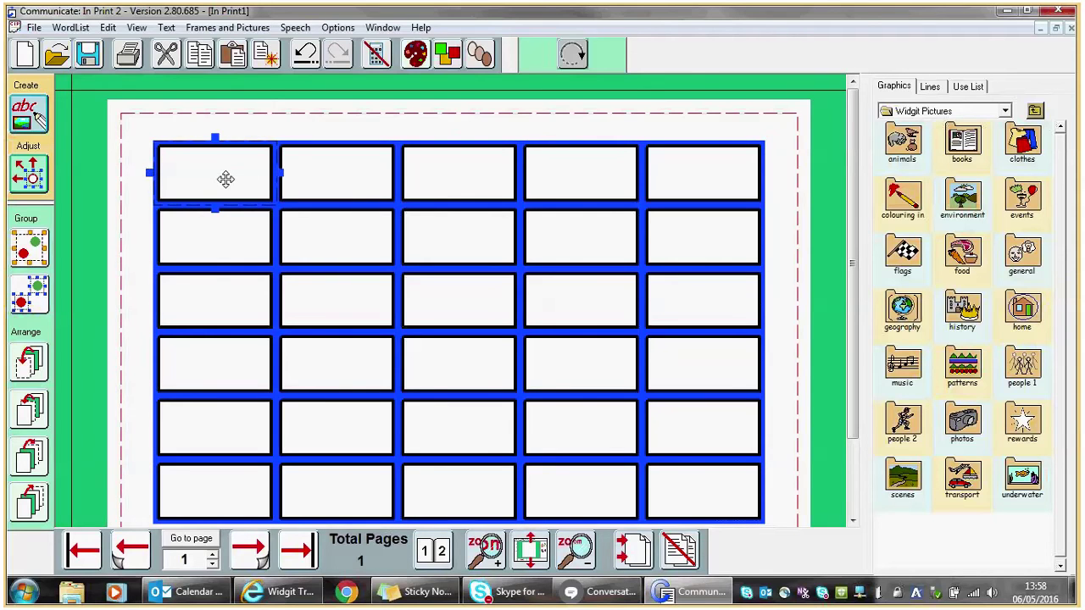
left_click(327, 183, "shift")
left_click(428, 180, "shift")
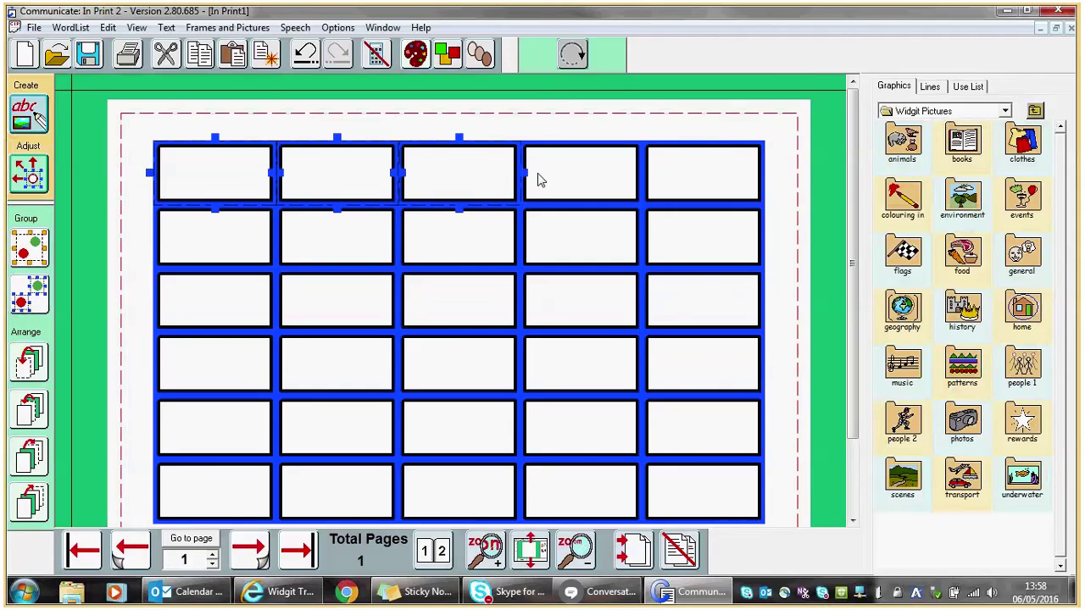
left_click(540, 181, "shift")
left_click(669, 172, "shift")
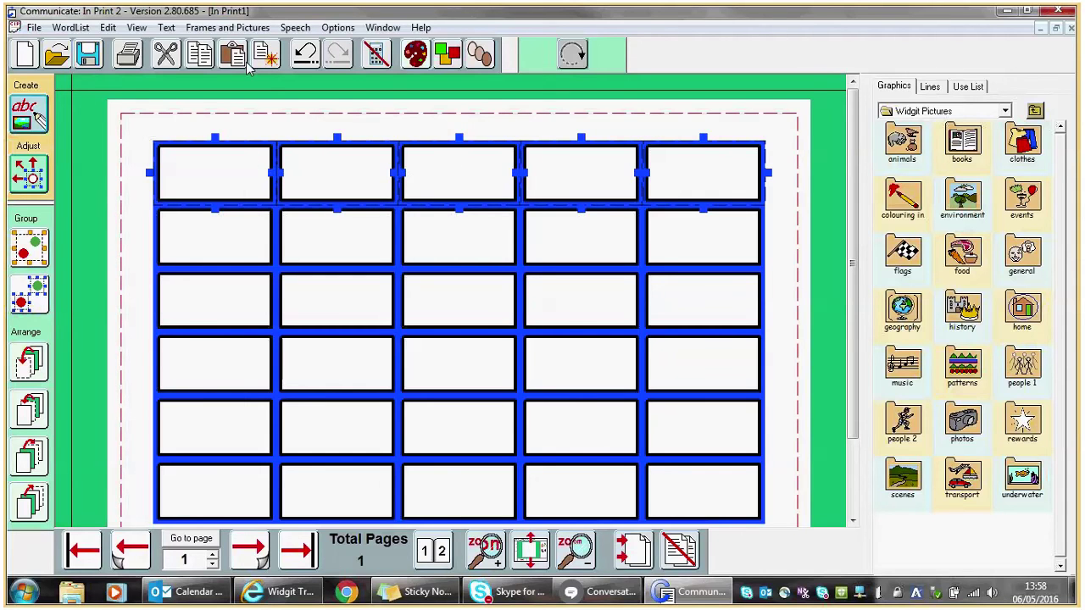
left_click(228, 27)
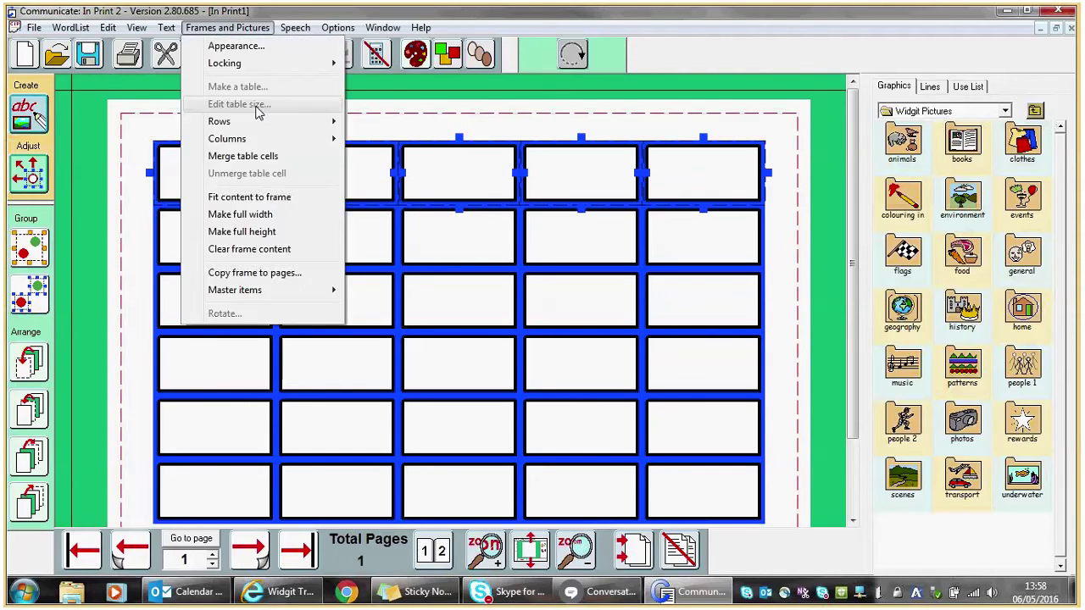
left_click(265, 156)
left_click(348, 257)
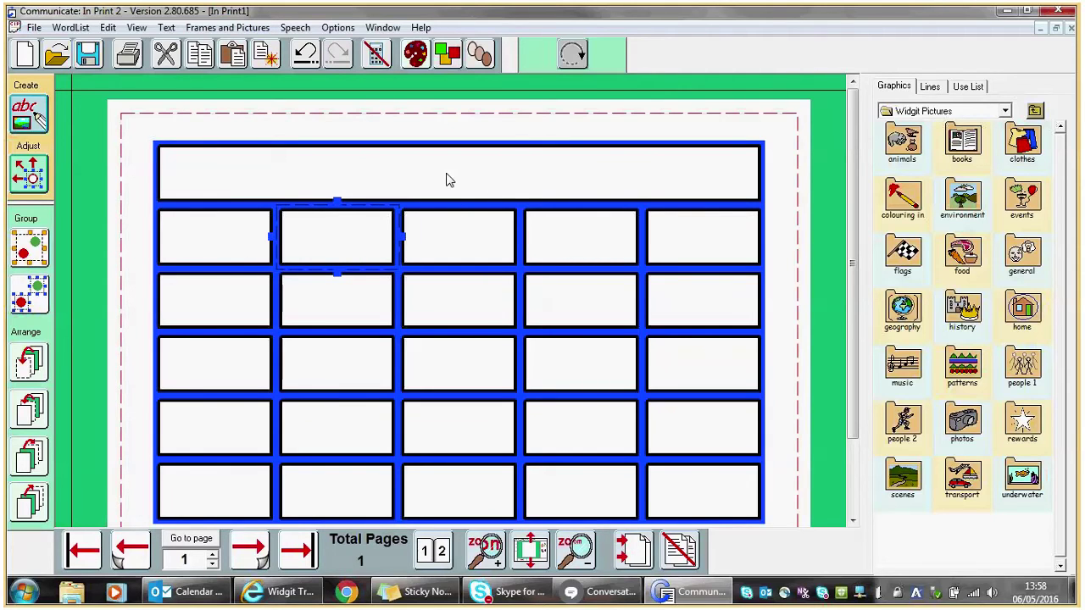
- Return to Create mode for writing text and symbols
left_click(36, 119)
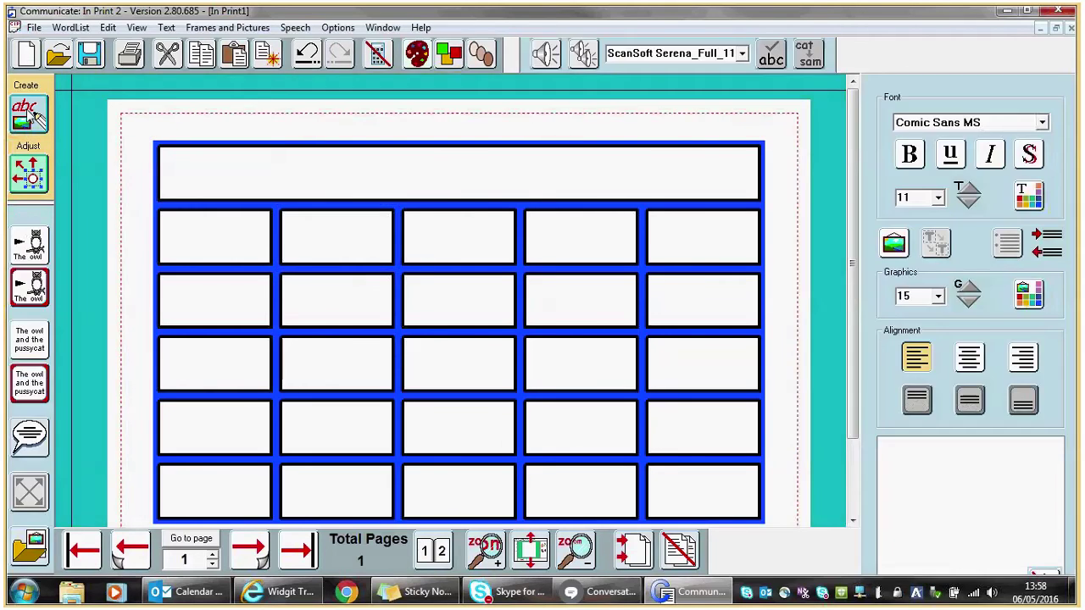
left_click(31, 173)
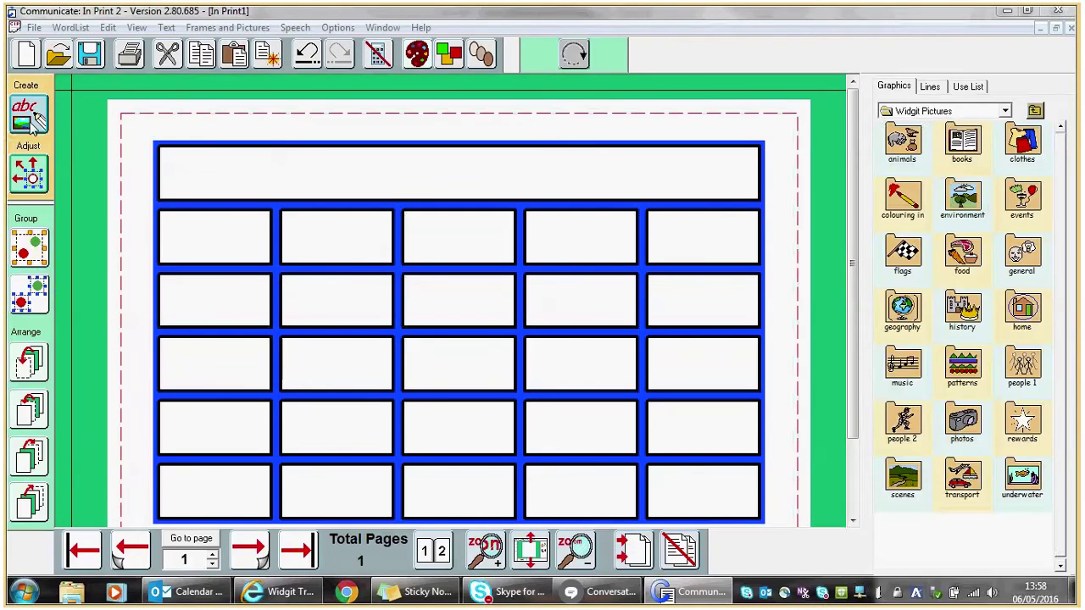
left_click(37, 121)
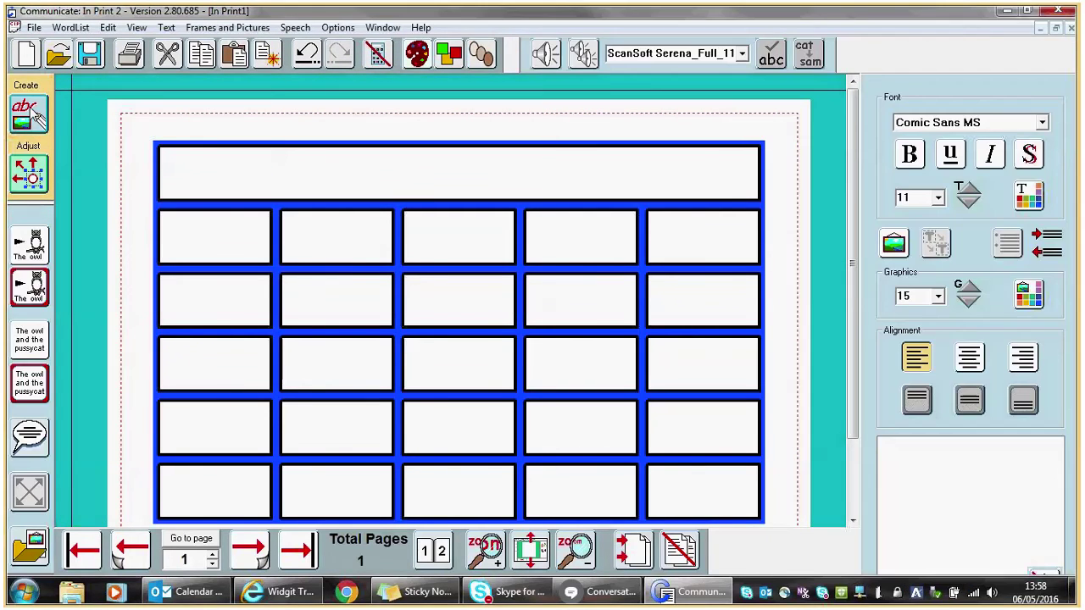
left_click(30, 174)
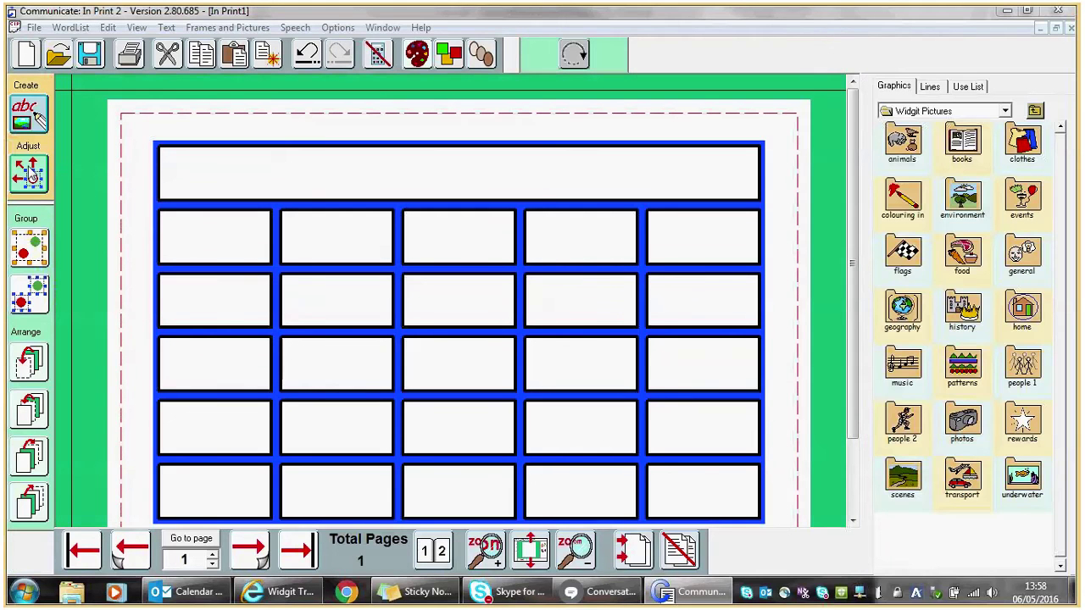
left_click(37, 120)
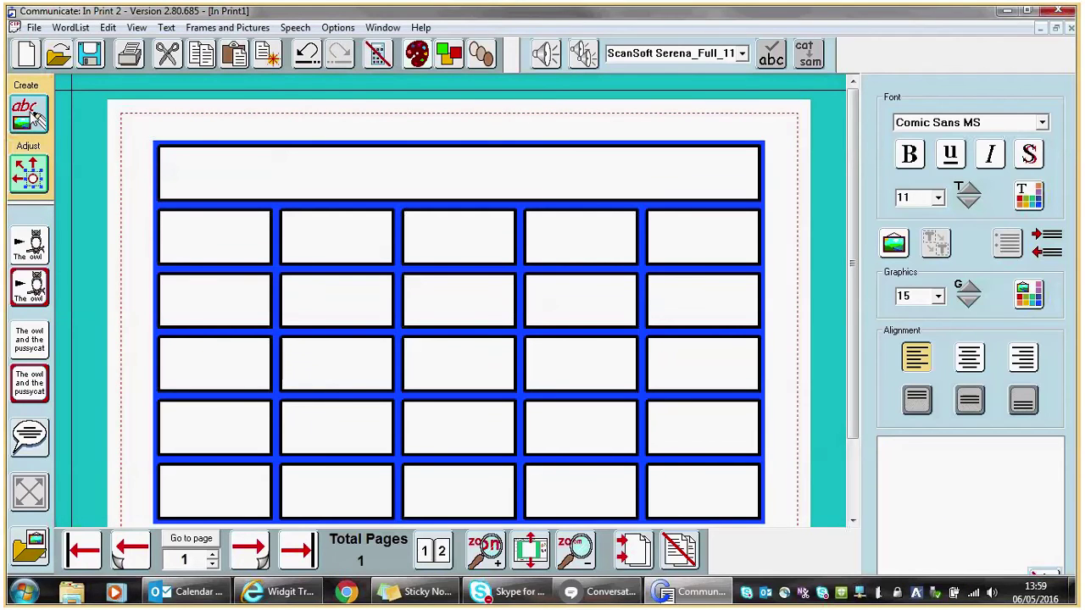
- Type Monday, Tuesday and Wednesday into the first cells of rows two to four
left_click(196, 249)
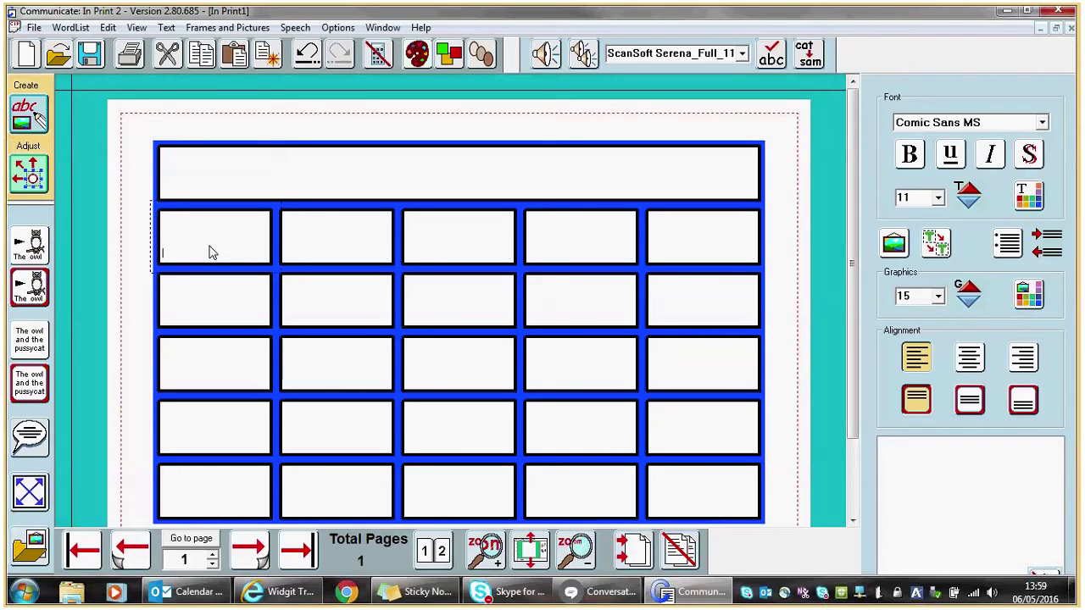
type("Monday")
key("BackSpace")
key("BackSpace")
key("BackSpace")
key("BackSpace")
key("BackSpace")
type("nday")
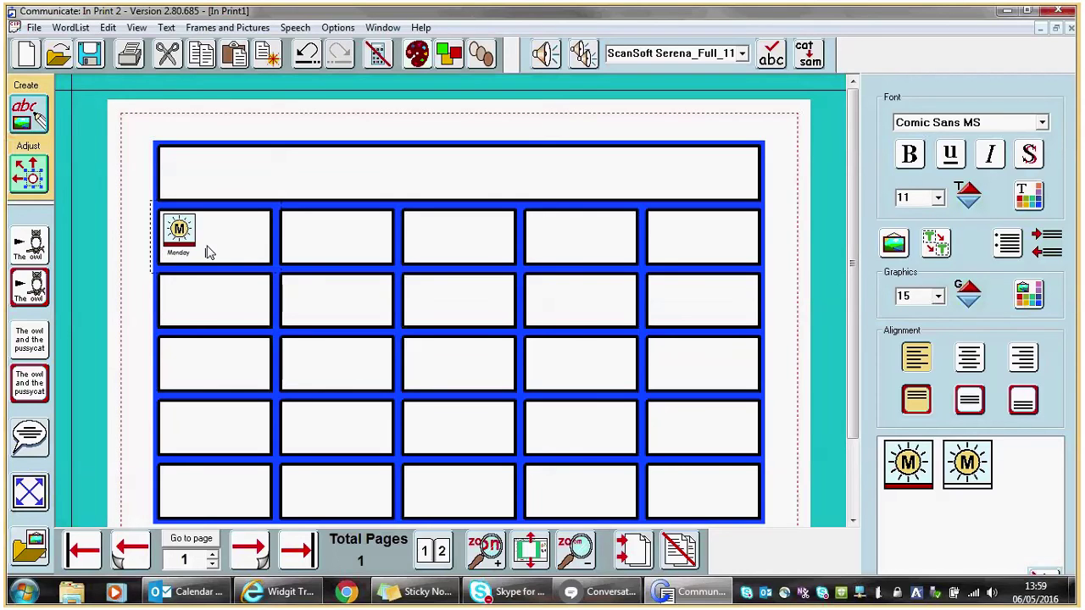
left_click(212, 305)
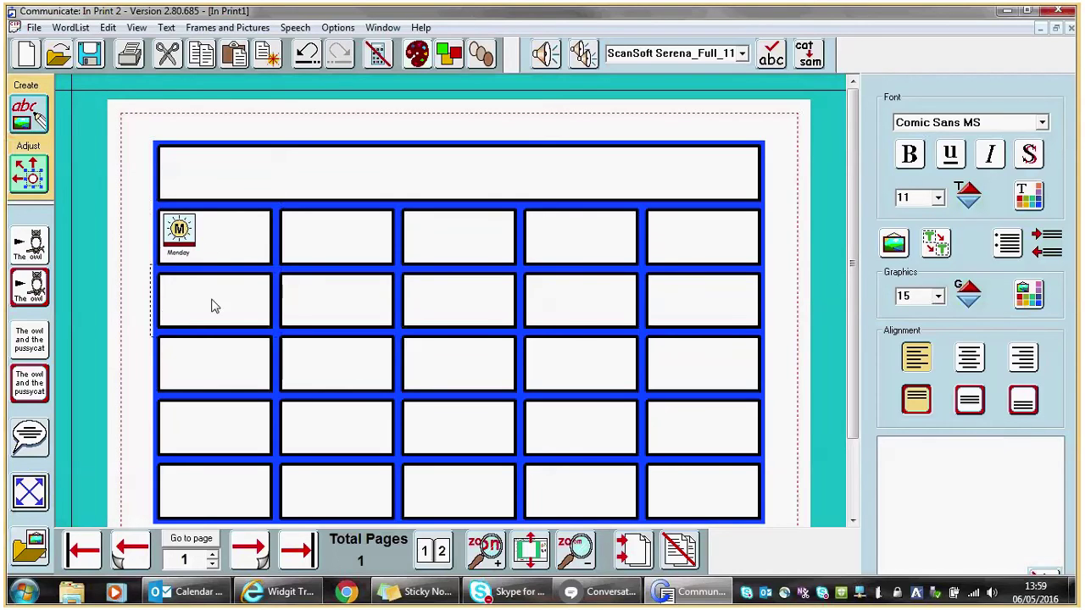
type("Tuesday")
left_click(213, 376)
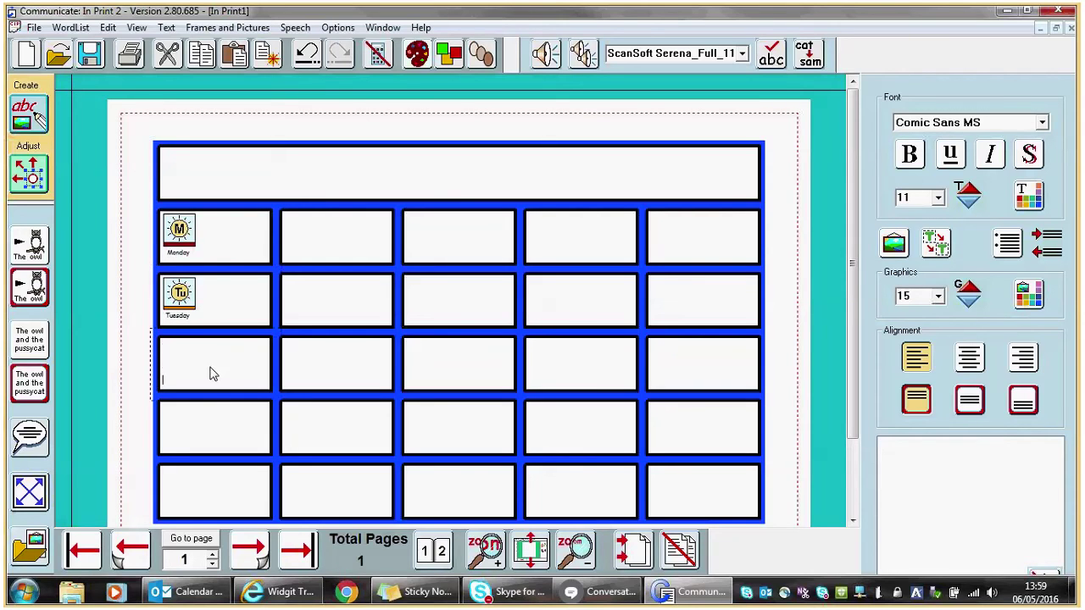
type("Wednesday")
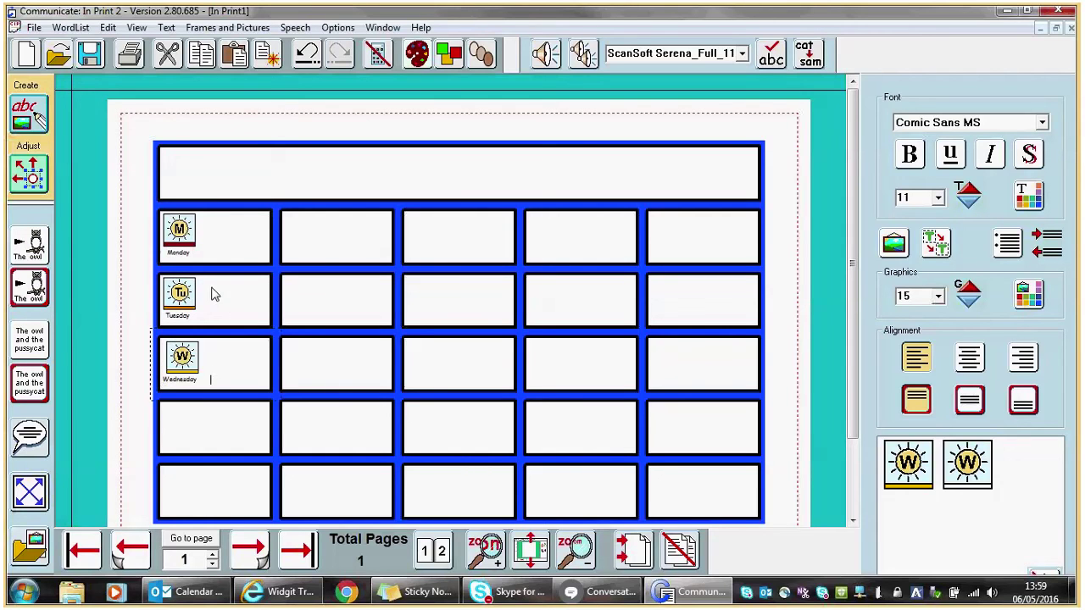
left_click(237, 186)
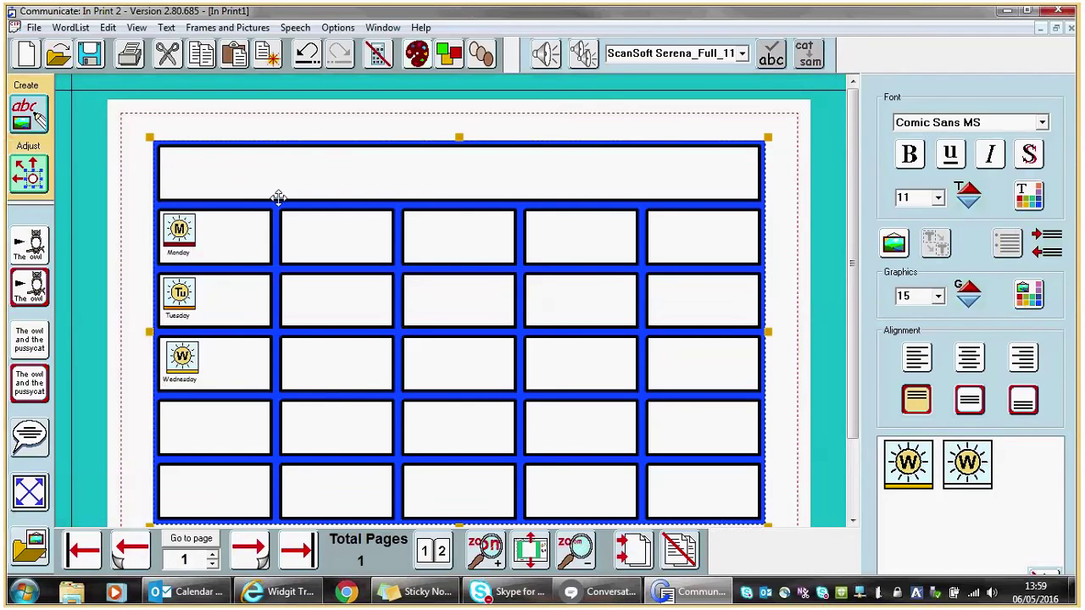
- Make the day symbols fill their cells and centre them both horizontally and vertically
left_click(32, 494)
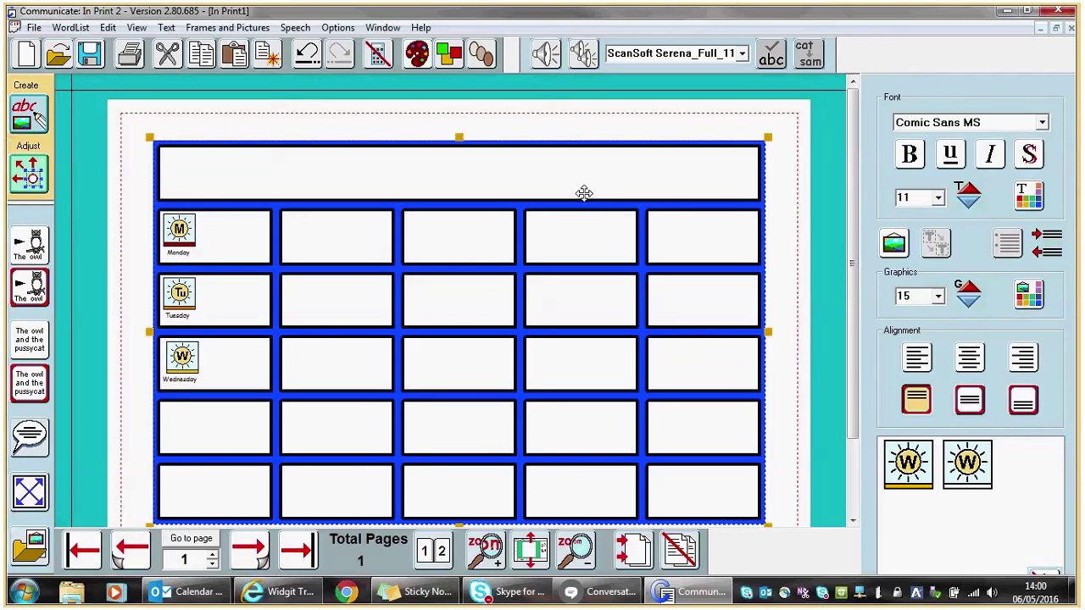
left_click(970, 359)
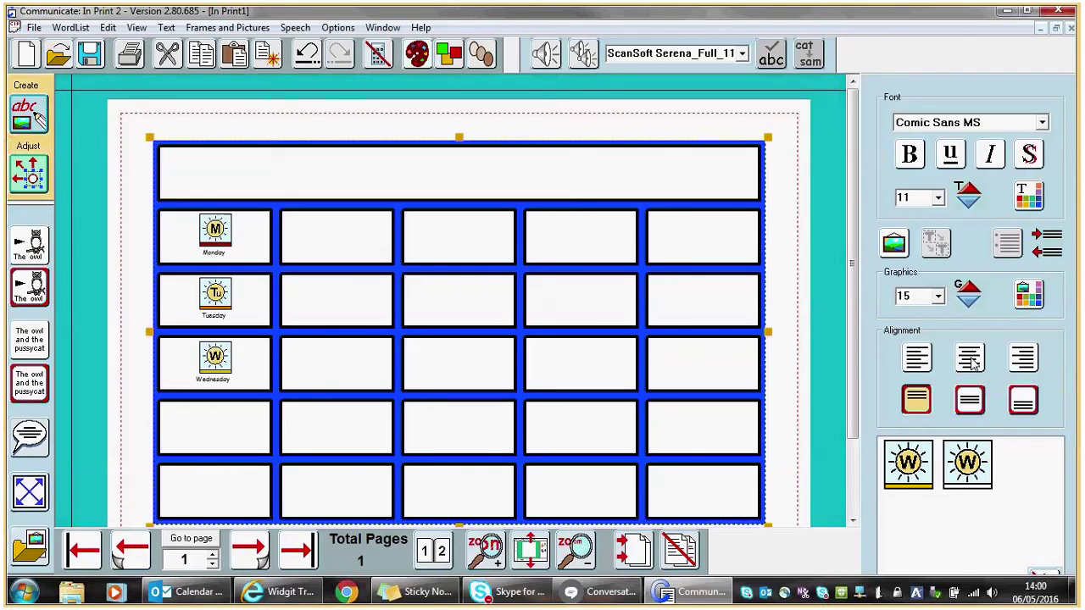
left_click(974, 404)
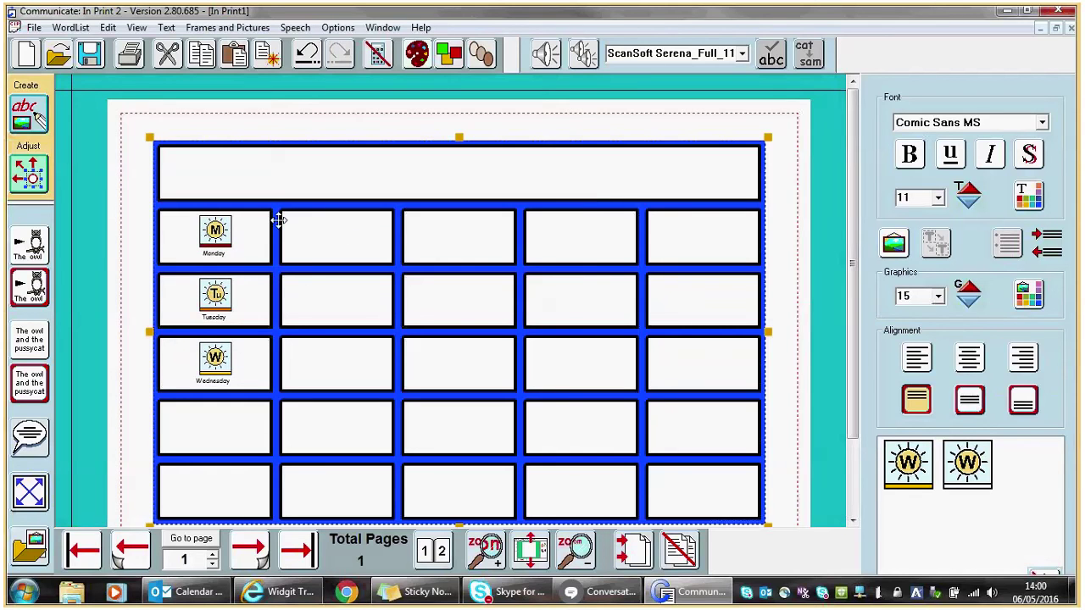
left_click(300, 240)
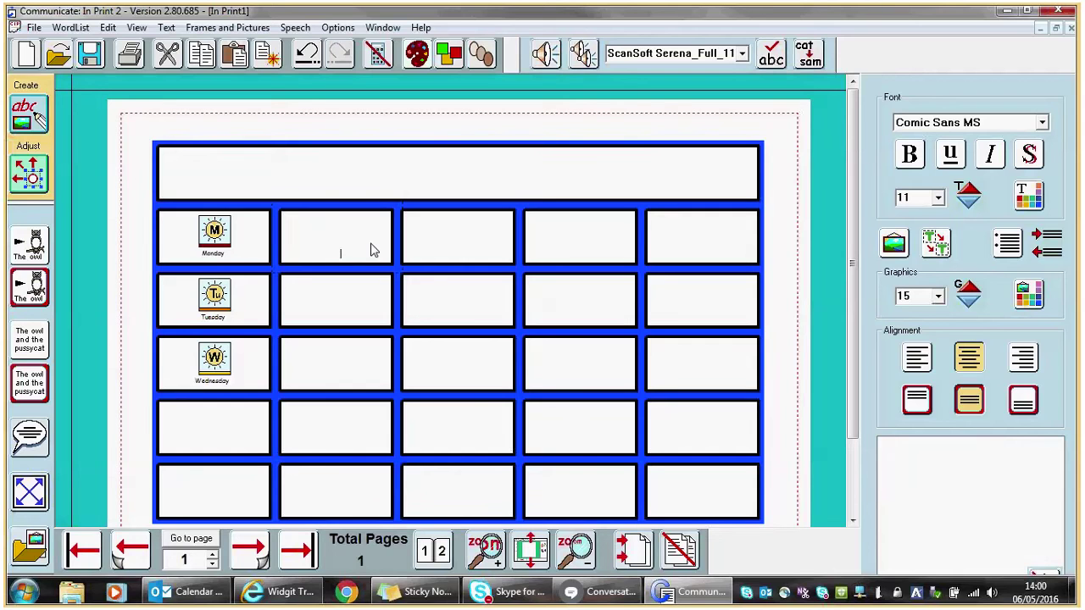
- Enter Numeracy in Monday's second cell, replacing the mistyped word 'Number'
type("Number")
left_click(430, 258)
left_click(361, 255)
key("BackSpace")
key("BackSpace")
key("BackSpace")
key("BackSpace")
key("BackSpace")
key("BackSpace")
type("Numeracy")
key("space")
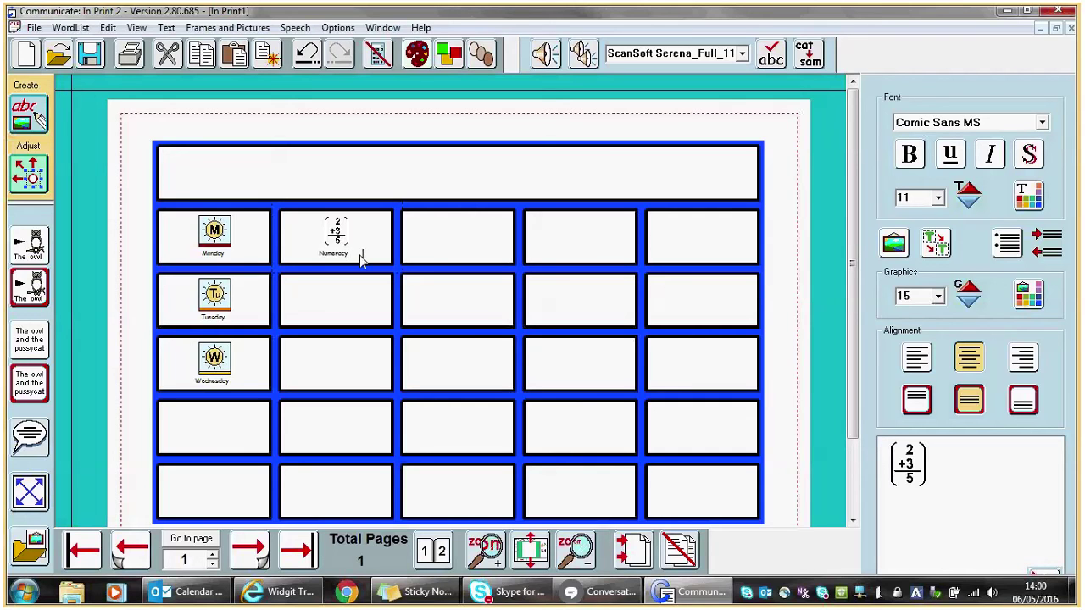
- Fill Monday's next three cells with Writing, Breaktime and swimming symbols
left_click(408, 254)
type("Writing")
left_click(545, 258)
type("Breaktim")
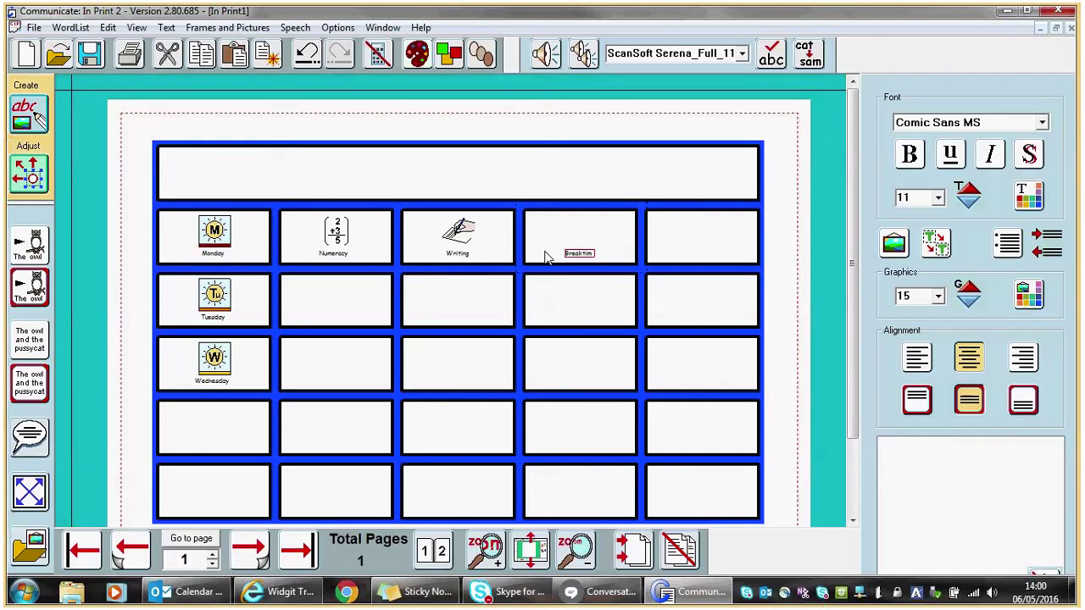
key("BackSpace")
type("me")
left_click(667, 255)
type("swimming")
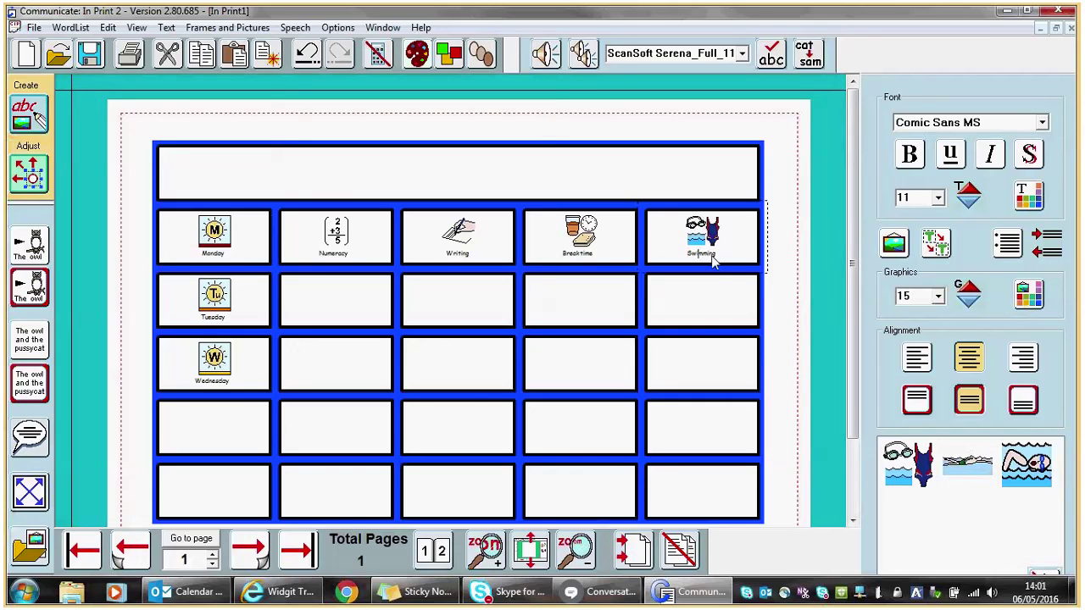
- Write 'Log a job' in Tuesday's second cell, swapping the Log symbol for the document picture
left_click(336, 317)
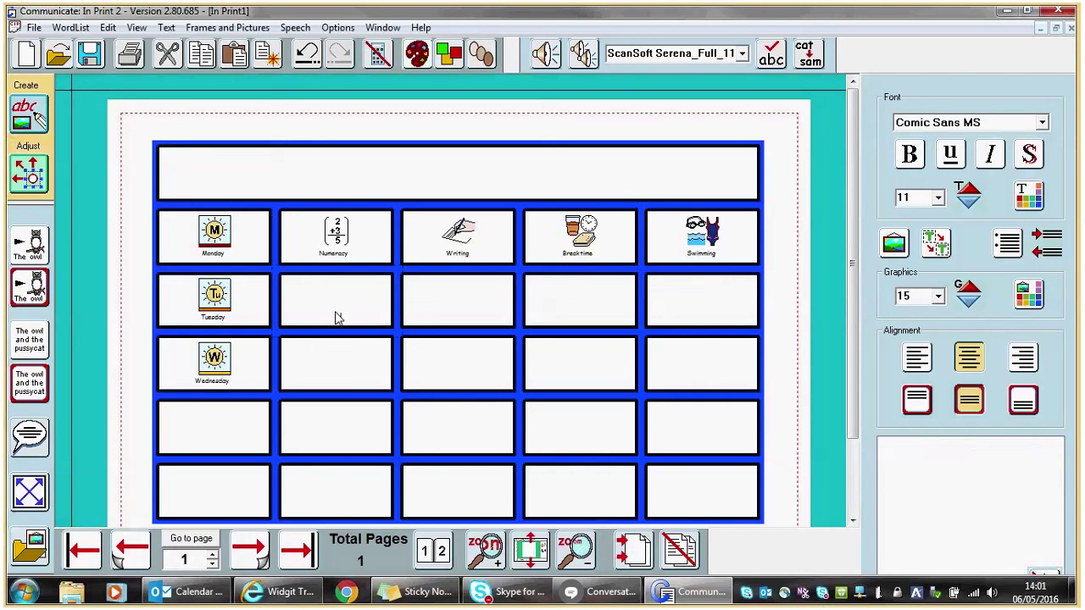
type("Log a job")
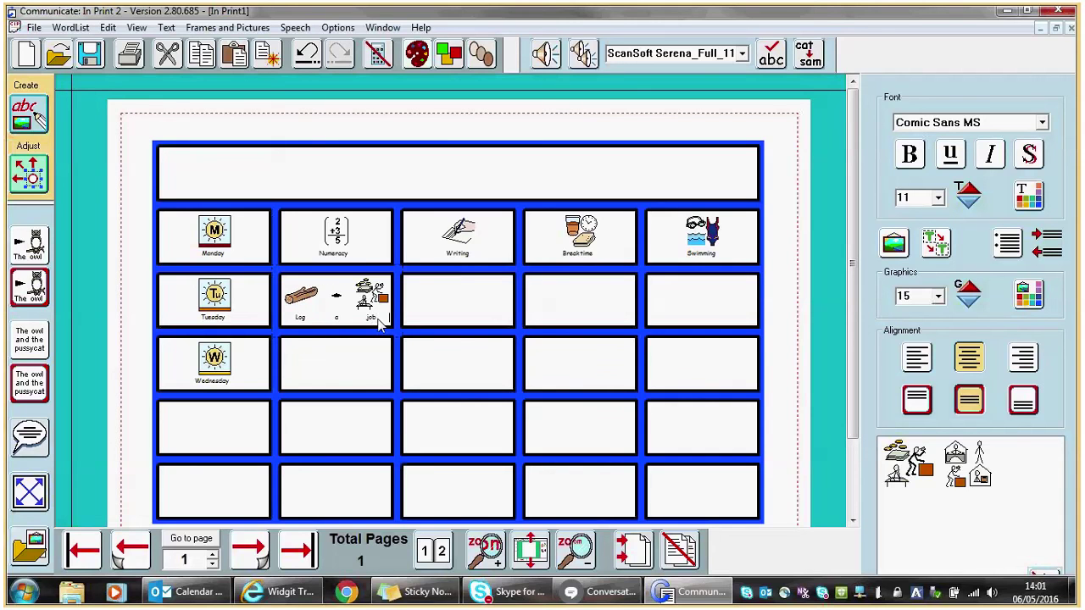
left_click(300, 319)
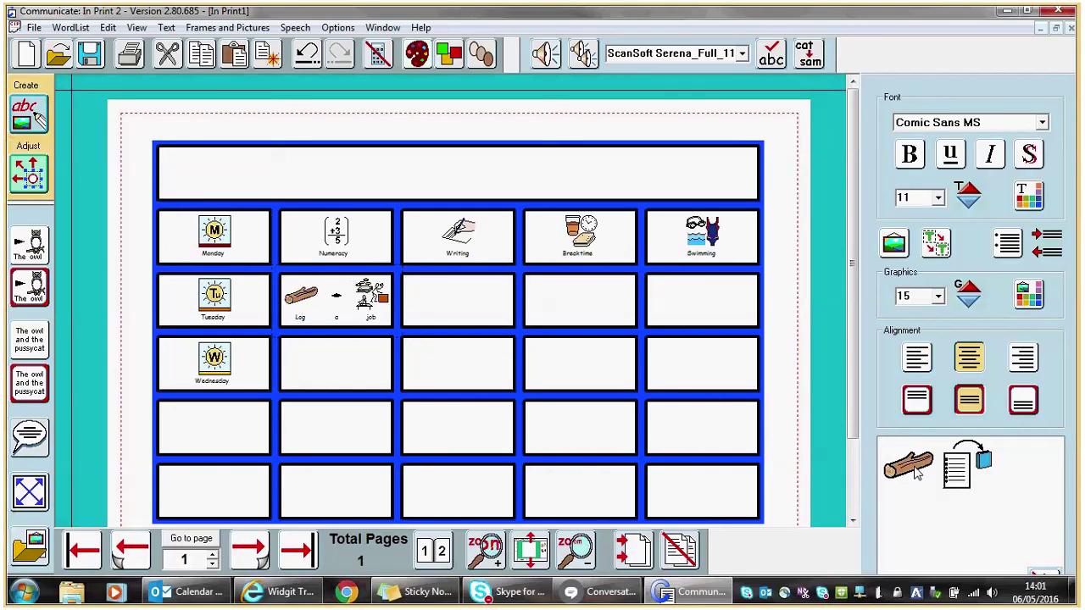
left_click(963, 477)
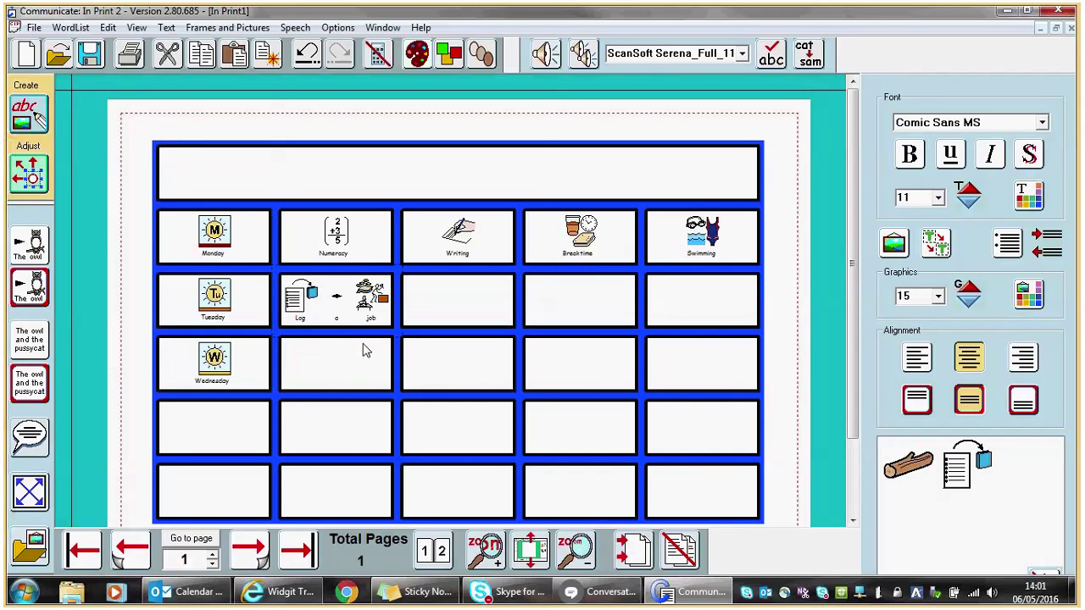
left_click(280, 185)
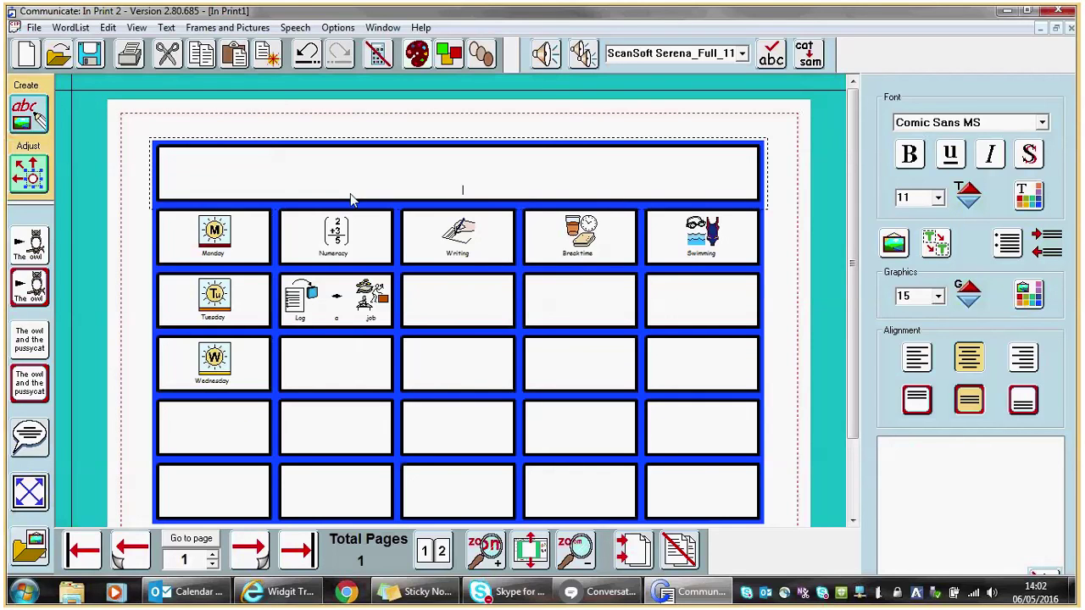
- Type 'Visual Timetable belonging to' in the merged title row and show the Widgit Pictures library
type("Visual Timeta")
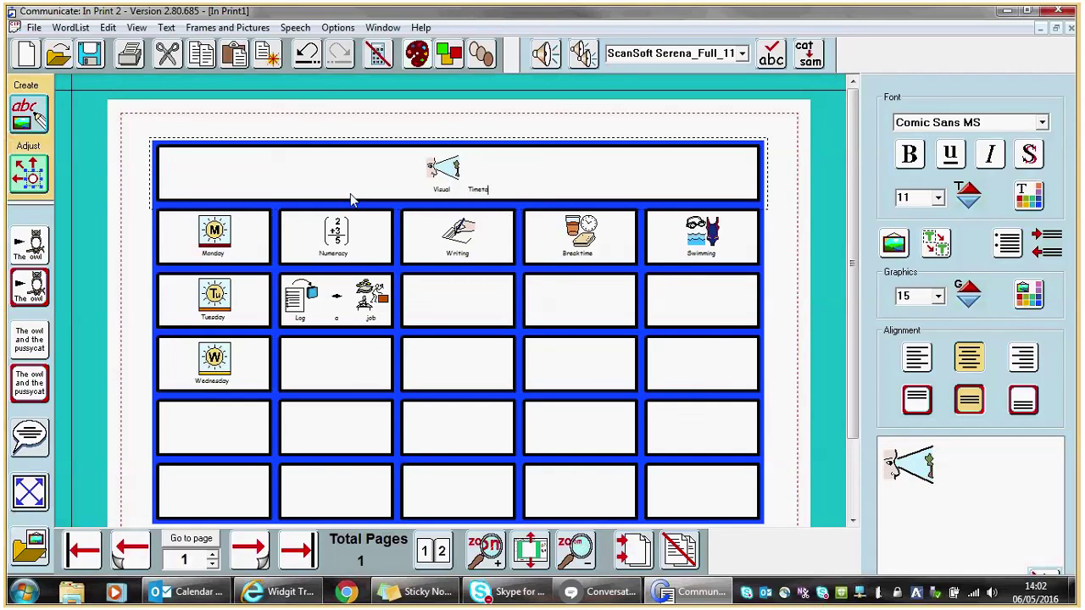
type("ble bel")
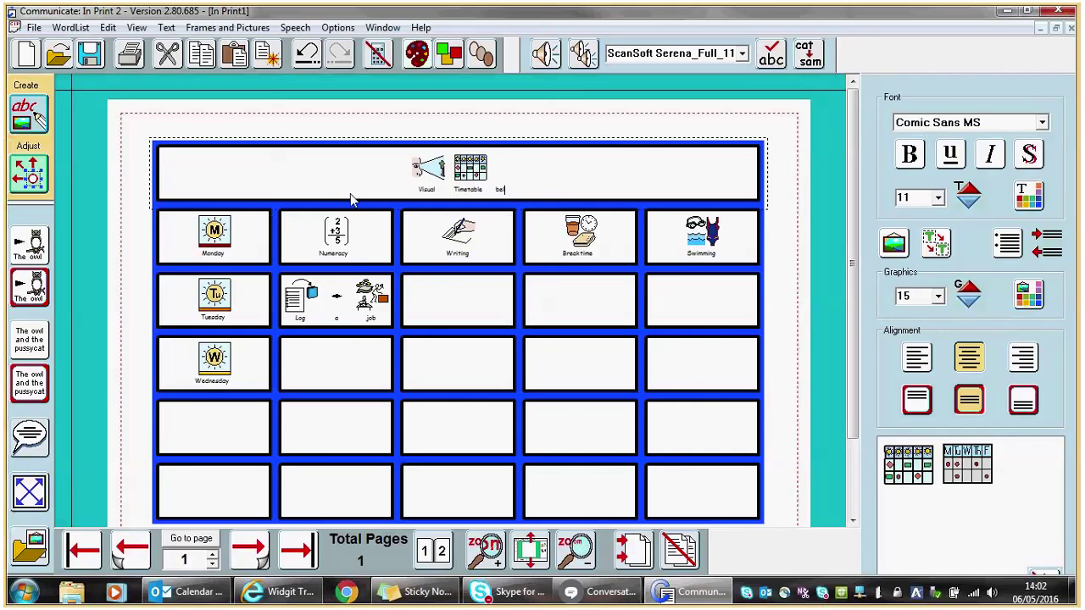
type("onging ")
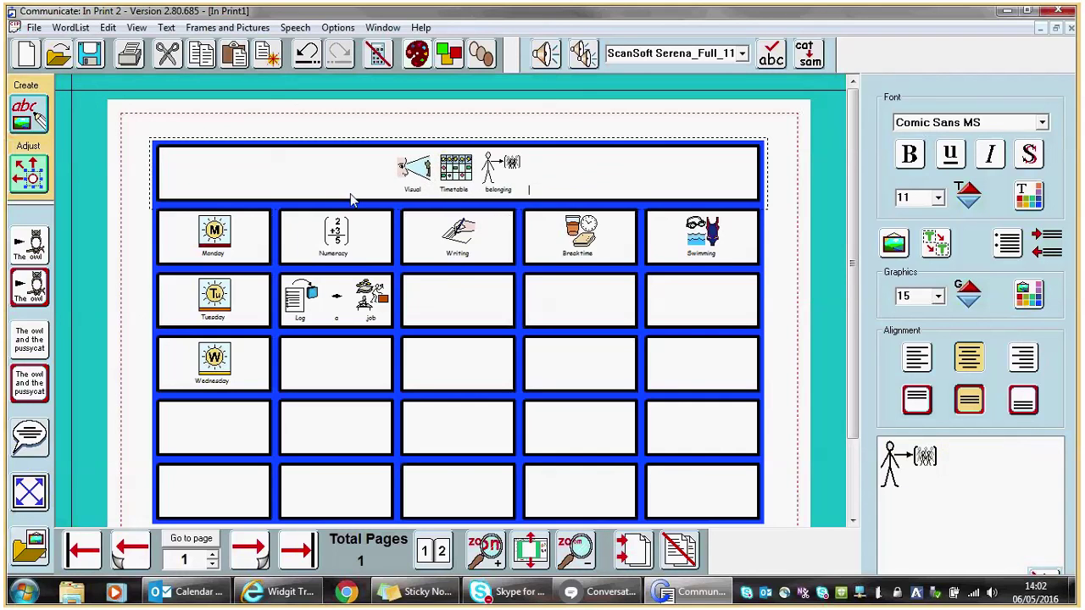
type("to")
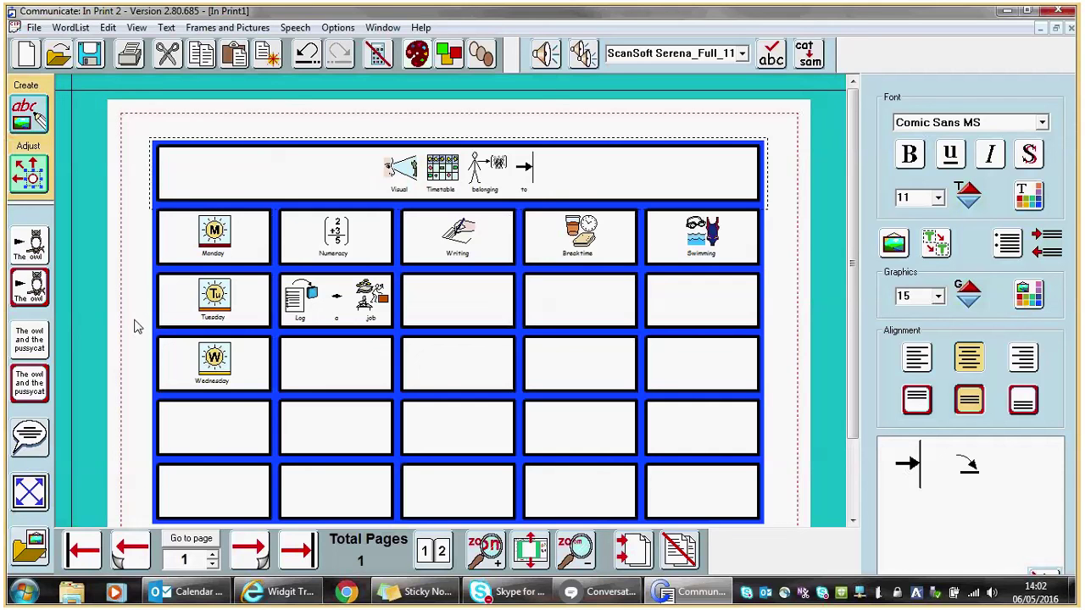
left_click(32, 549)
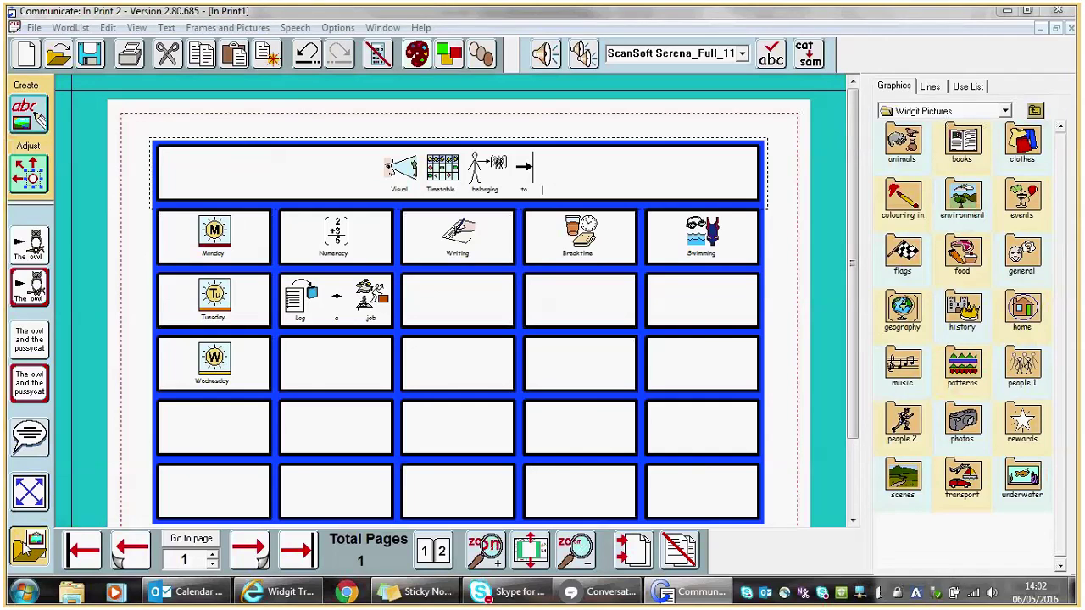
- Toggle between text formatting and the picture library, keeping the Widgit Pictures folder selected
left_click(29, 547)
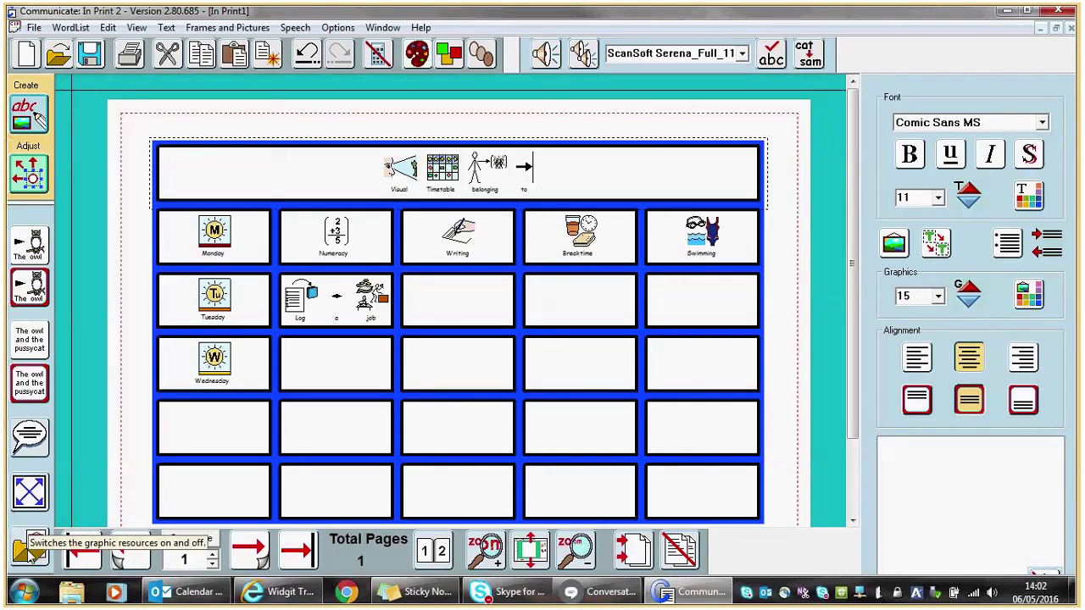
left_click(31, 550)
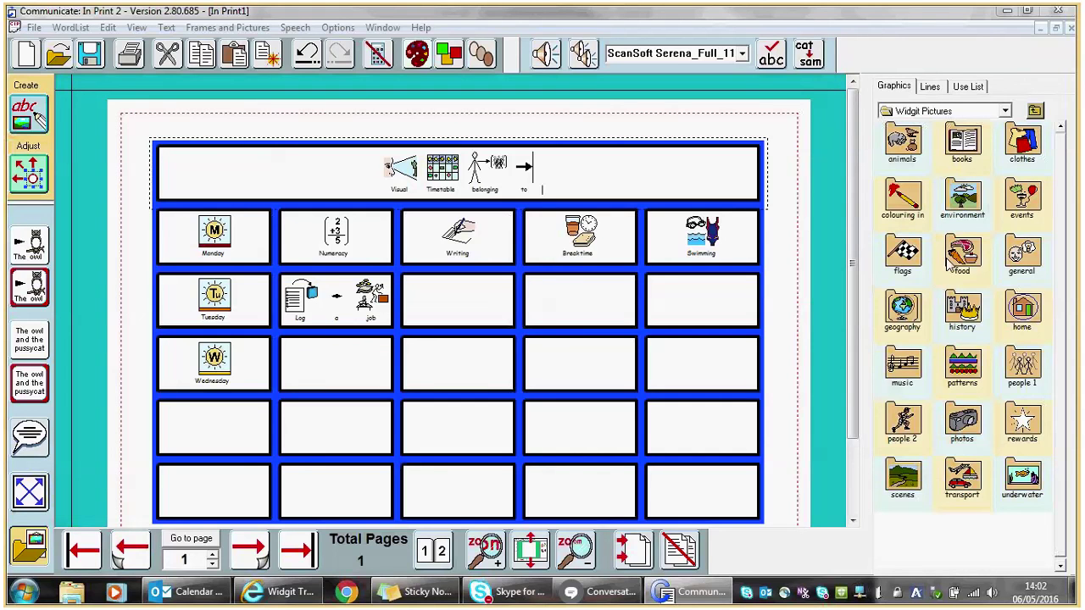
left_click(1005, 112)
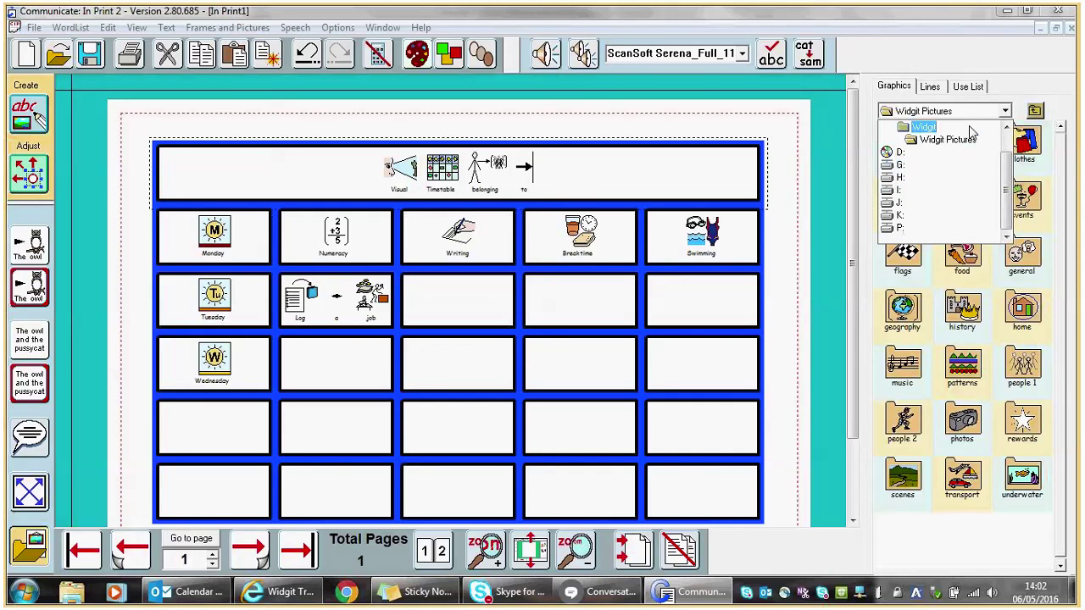
left_click(1007, 119)
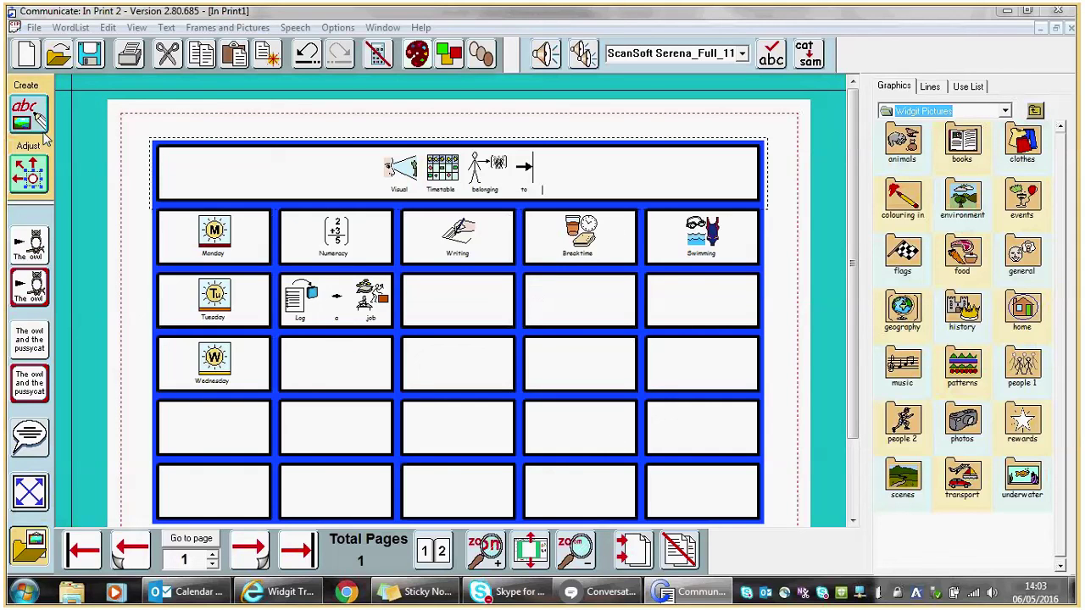
- Switch between writing and moving/sizing modes, then minimise the timetable window
left_click(36, 118)
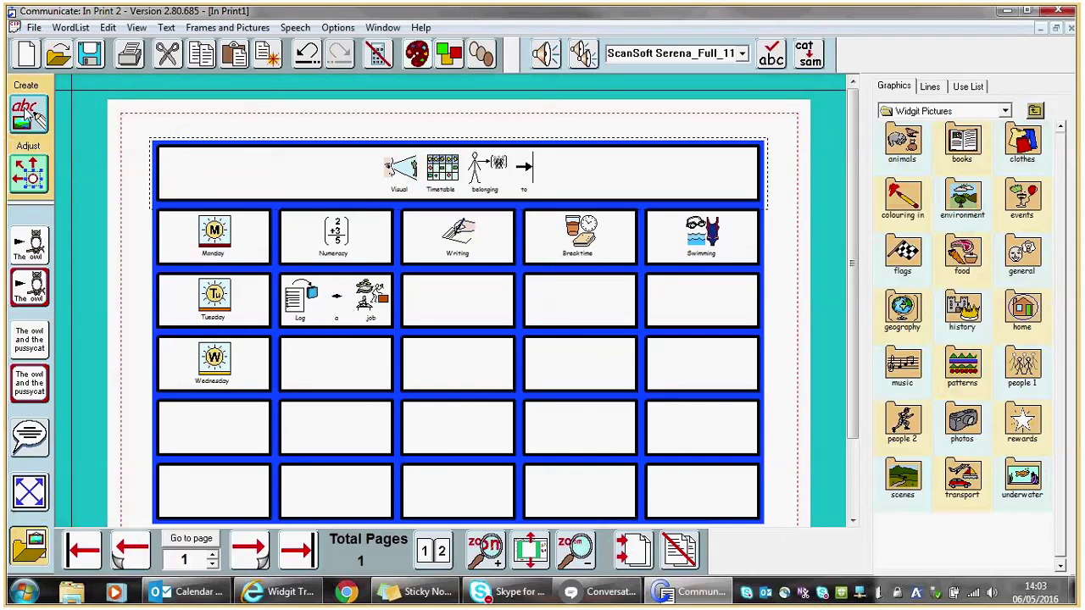
left_click(29, 173)
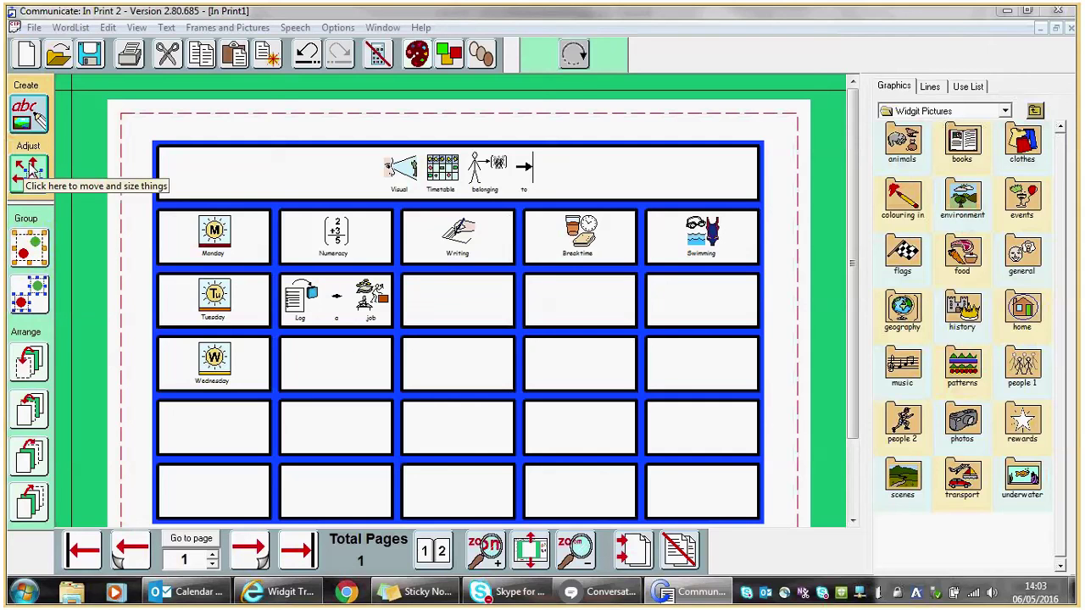
left_click(31, 118)
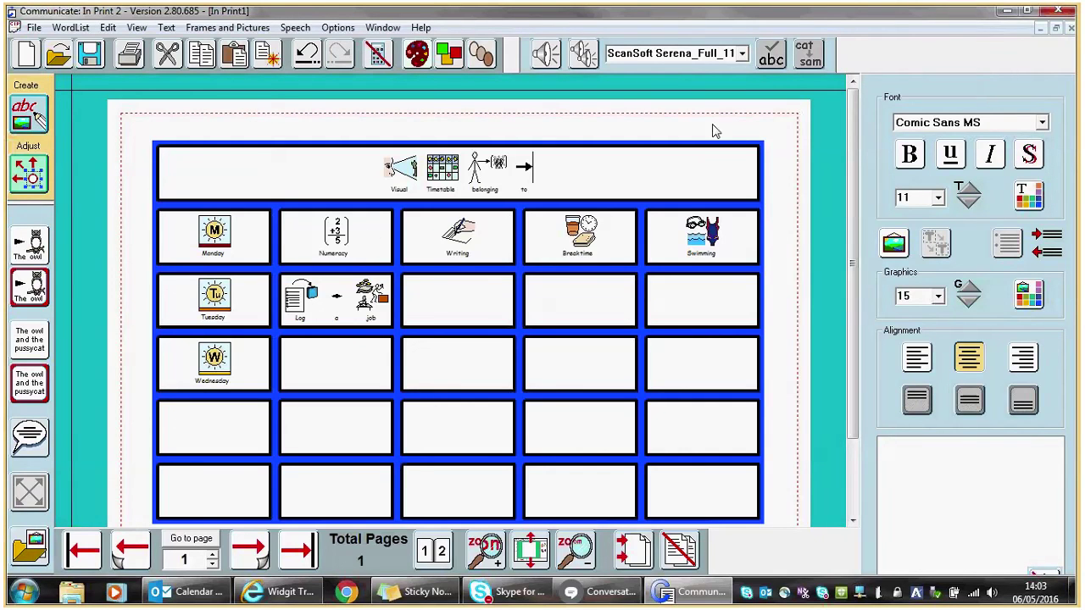
left_click(1003, 17)
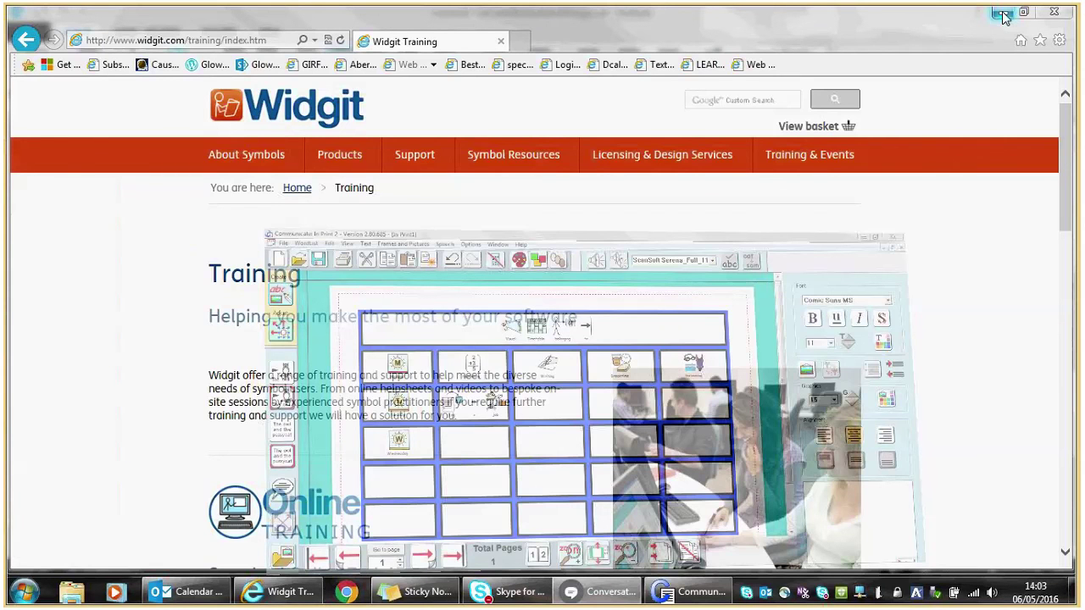
- Scroll down the Widgit Training page and open the In Print 2 Video Tutorials link
mouse_move(246, 154)
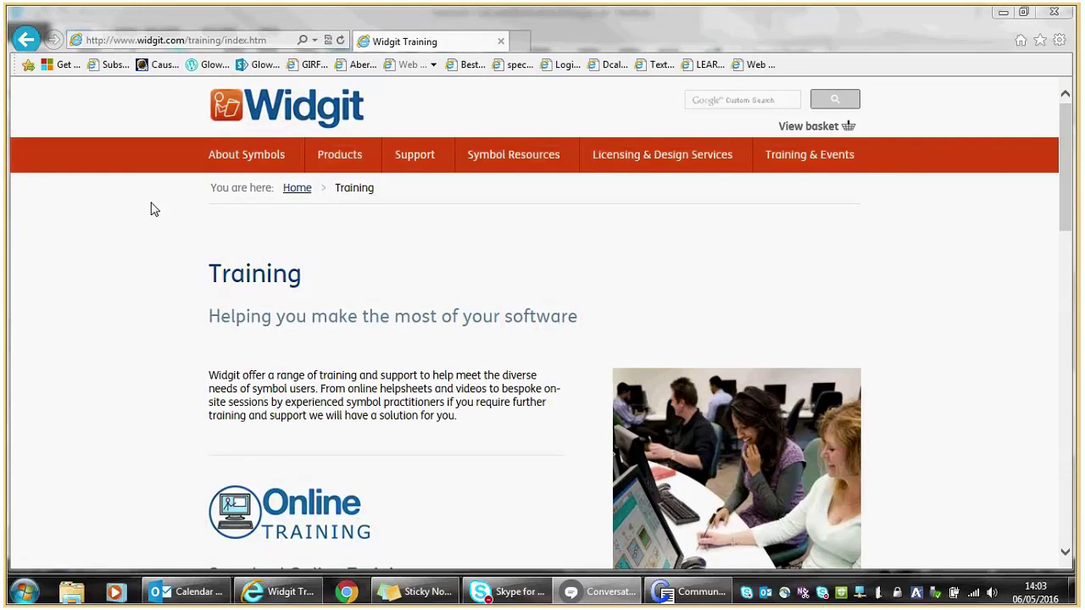
mouse_move(797, 155)
left_click_drag(1070, 188, 1076, 345)
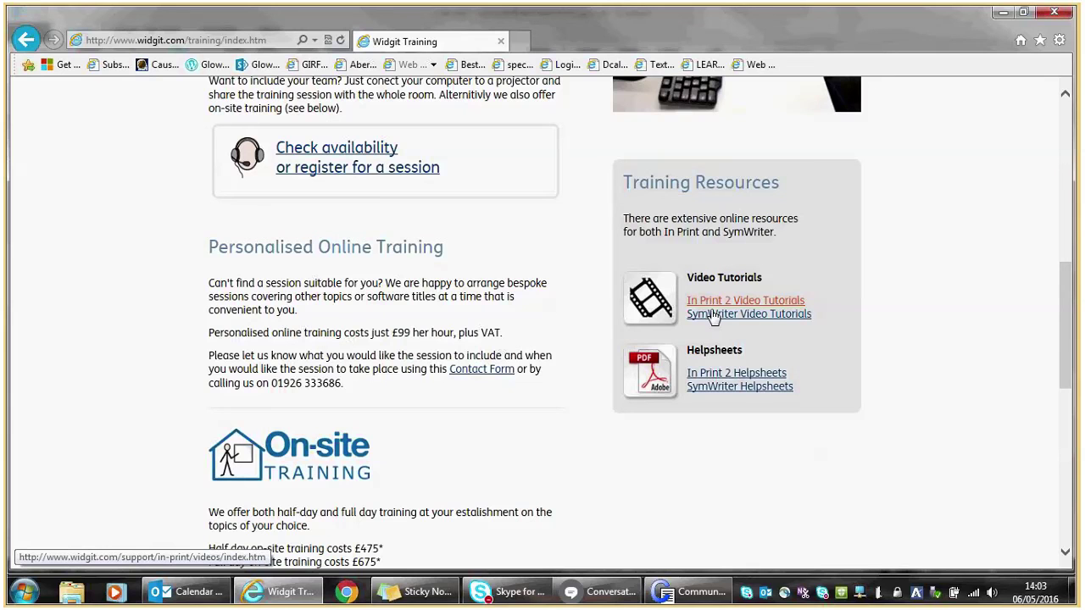
left_click(745, 303)
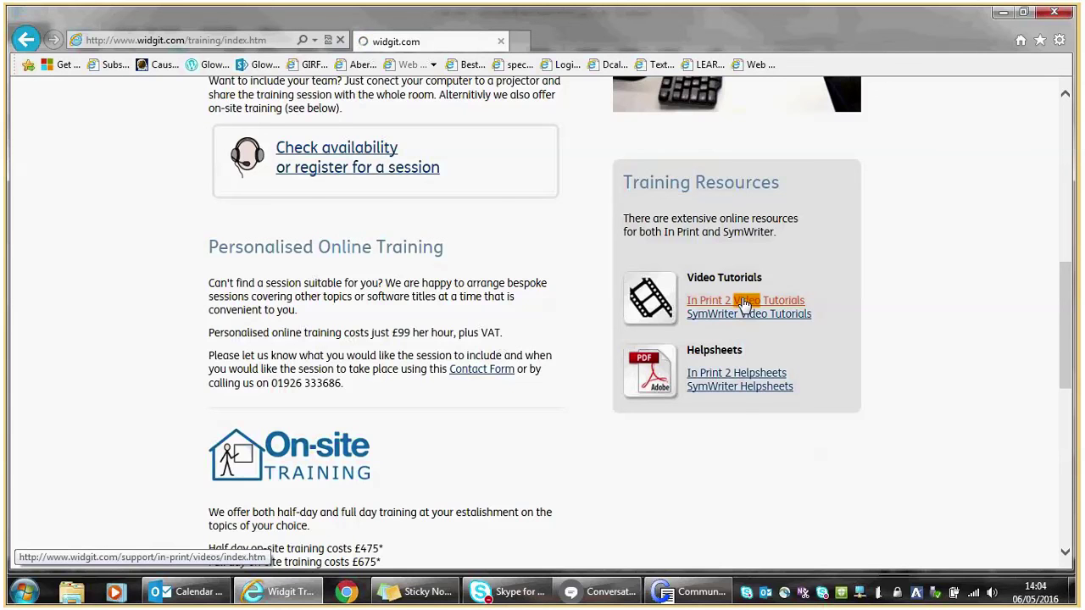